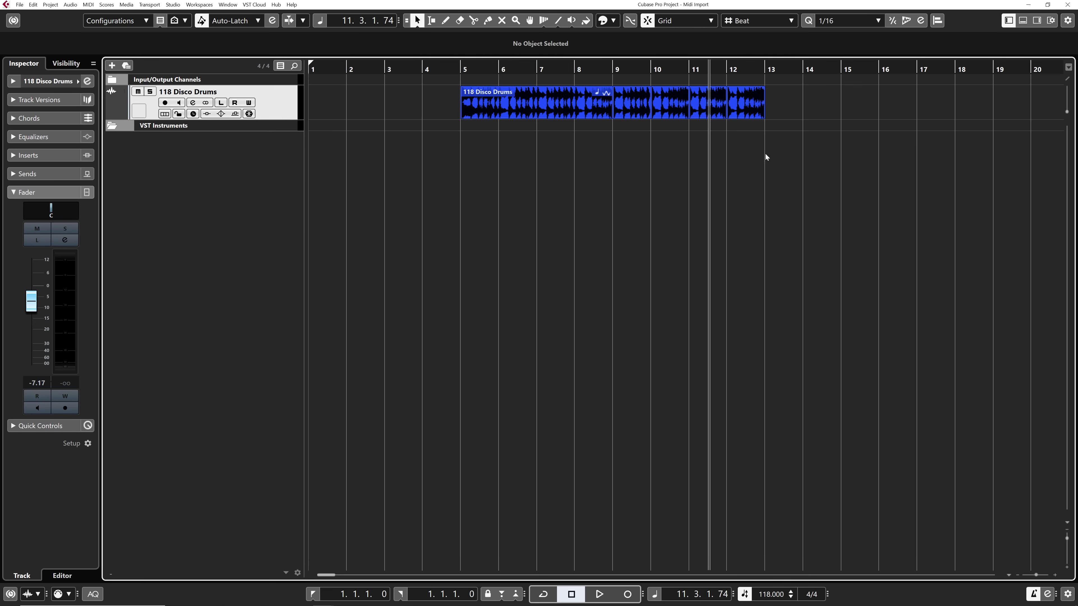
Select all the 118 Disco Drums events between bars 5 and 13 and bounce them into one event, replacing the originals.
{"action": "left_click_drag", "start_coordinate": [785, 146], "coordinate": [426, 111]}
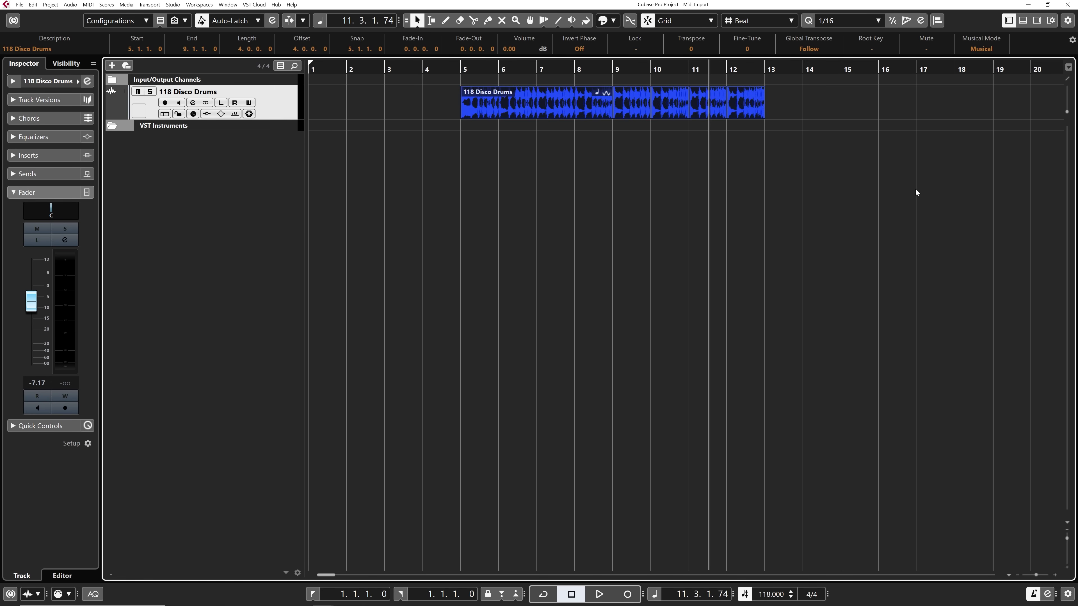
{"action": "left_click", "coordinate": [71, 5]}
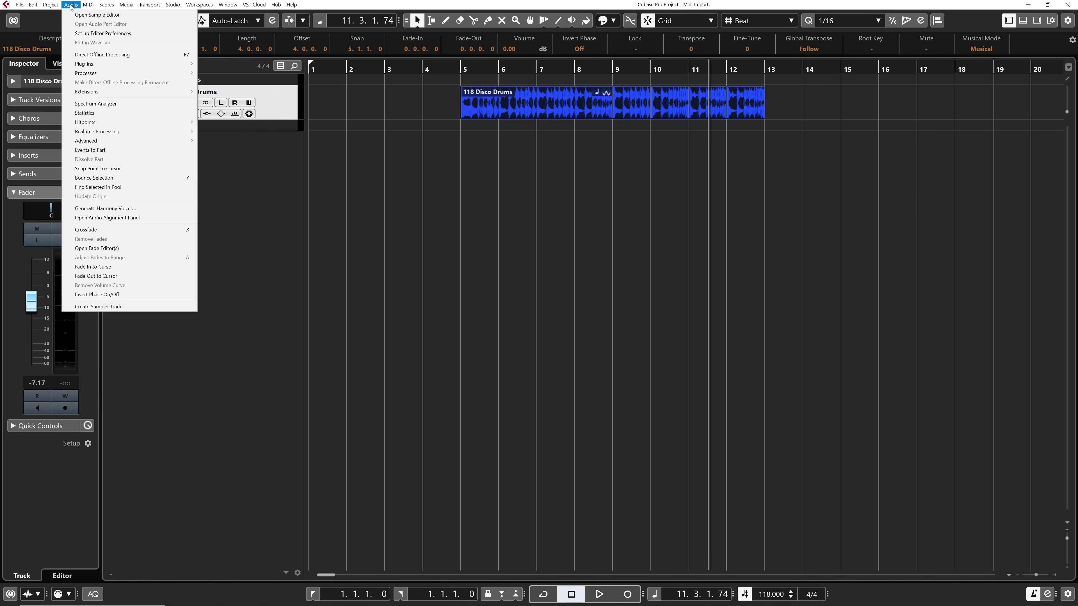
{"action": "left_click", "coordinate": [104, 178]}
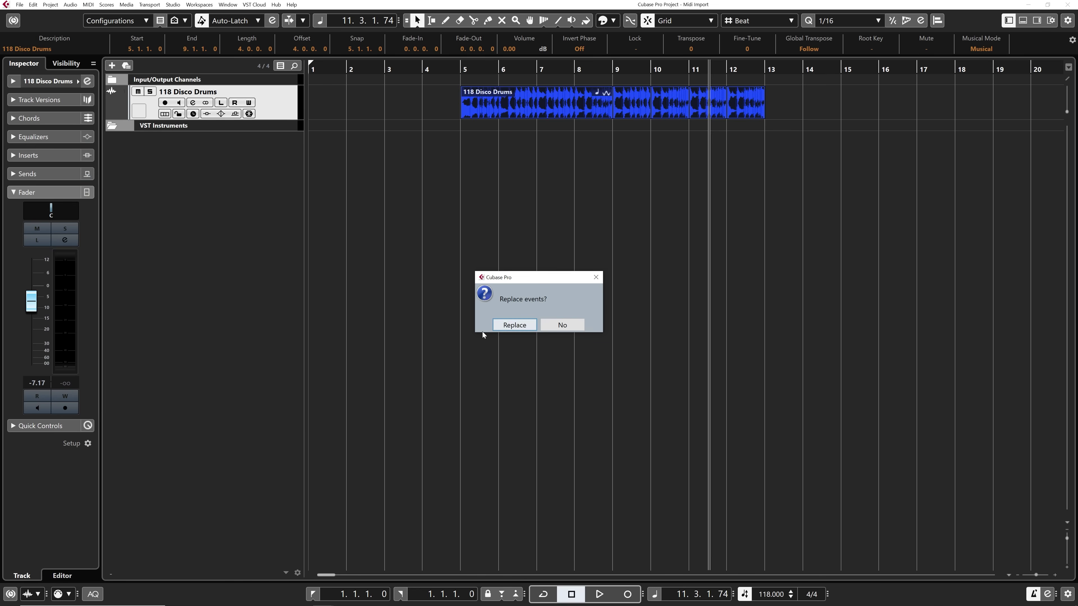
{"action": "left_click", "coordinate": [507, 330]}
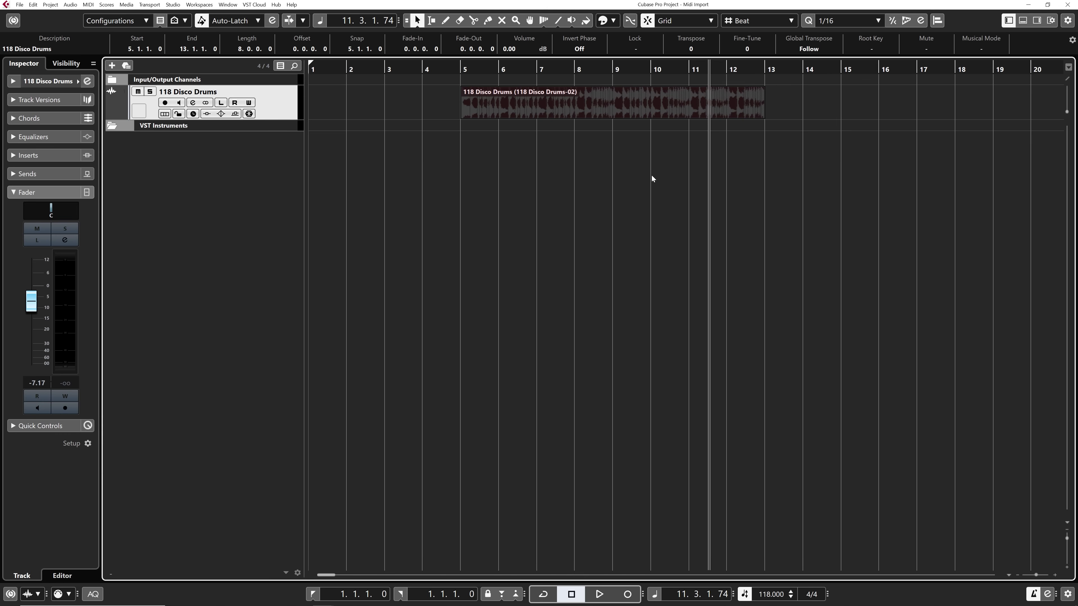
Repeat the bounced drum event four times up to bar 45 and remove the copies.
{"action": "key", "text": "g"}
{"action": "left_click_drag", "start_coordinate": [513, 107], "coordinate": [1048, 114]}
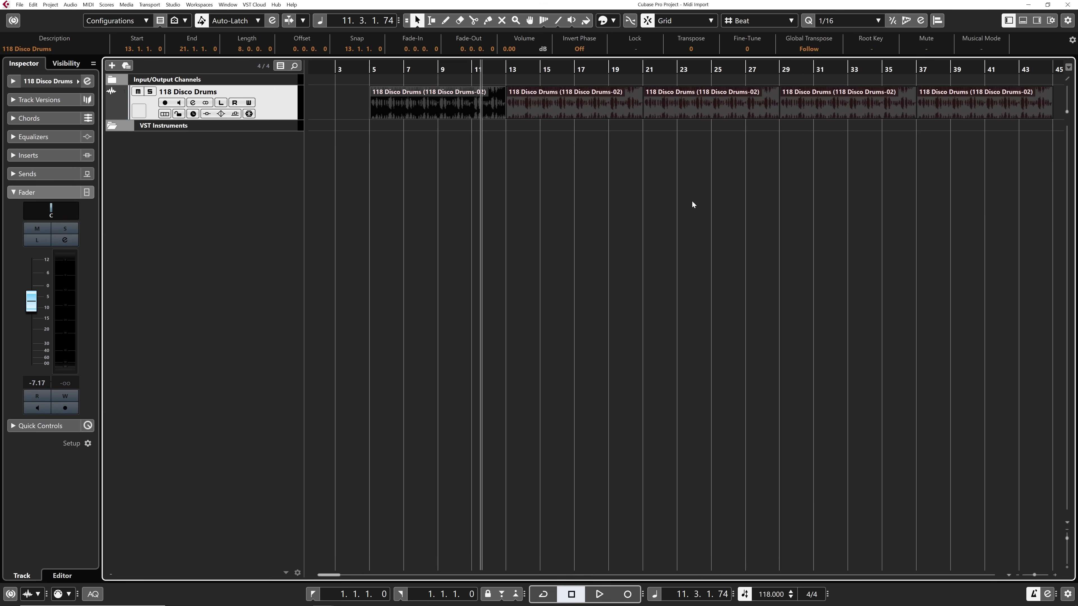
{"action": "key", "text": "Delete"}
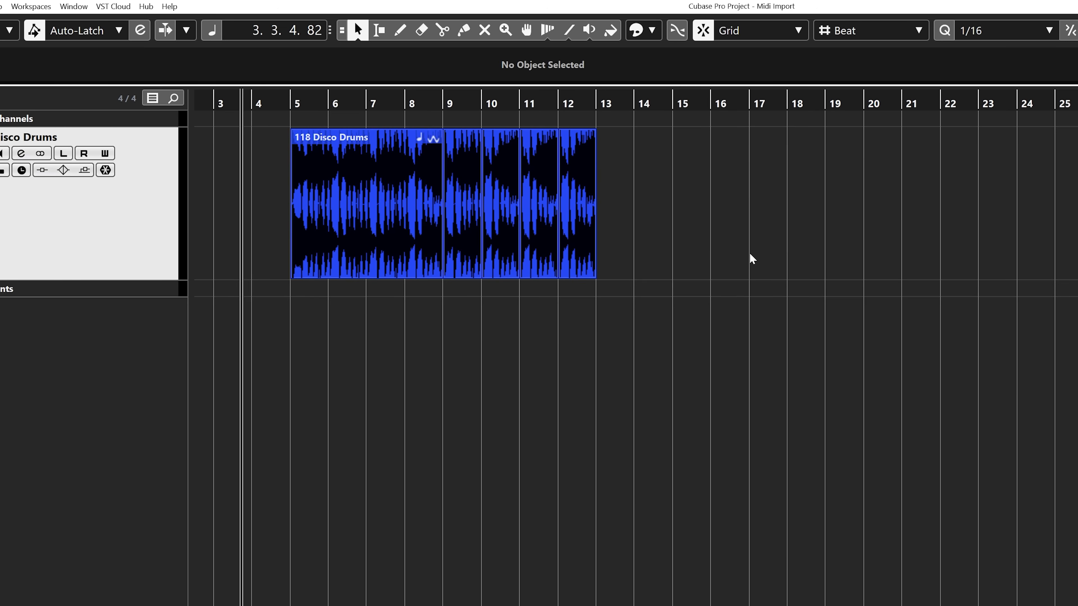
Glue all the 118 Disco Drums events between bars 5 and 13 into one audio part with the Glue tool.
{"action": "left_click", "coordinate": [679, 172]}
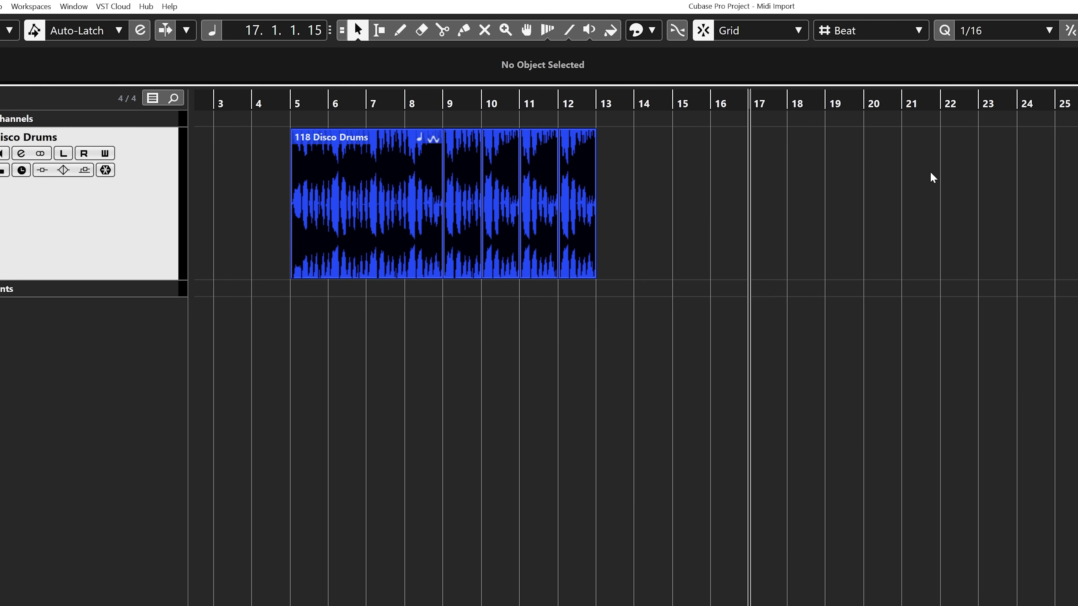
{"action": "left_click", "coordinate": [464, 30]}
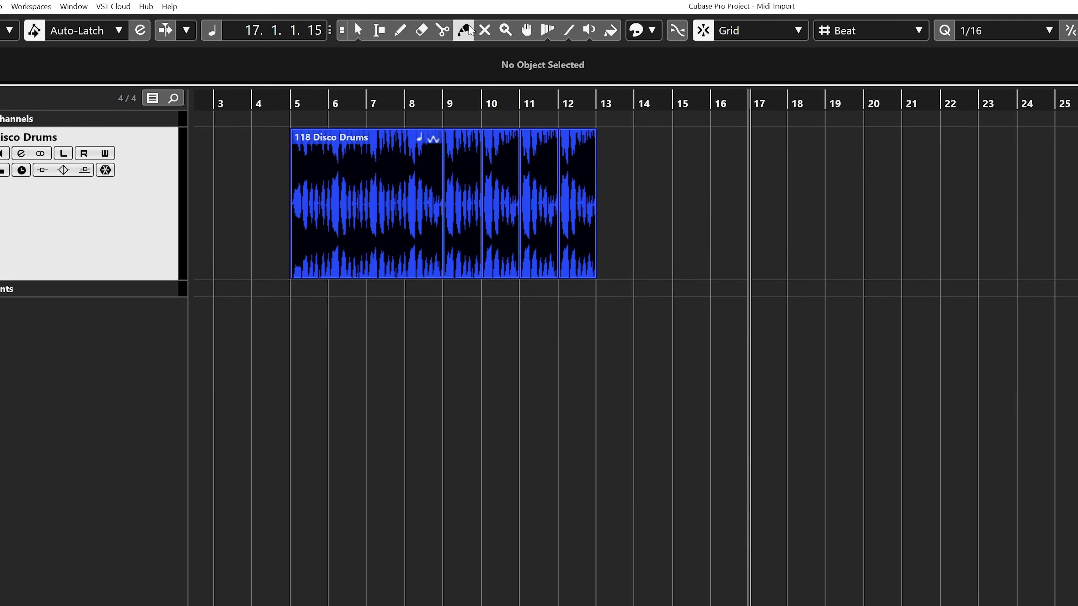
{"action": "left_click_drag", "start_coordinate": [709, 206], "coordinate": [216, 197]}
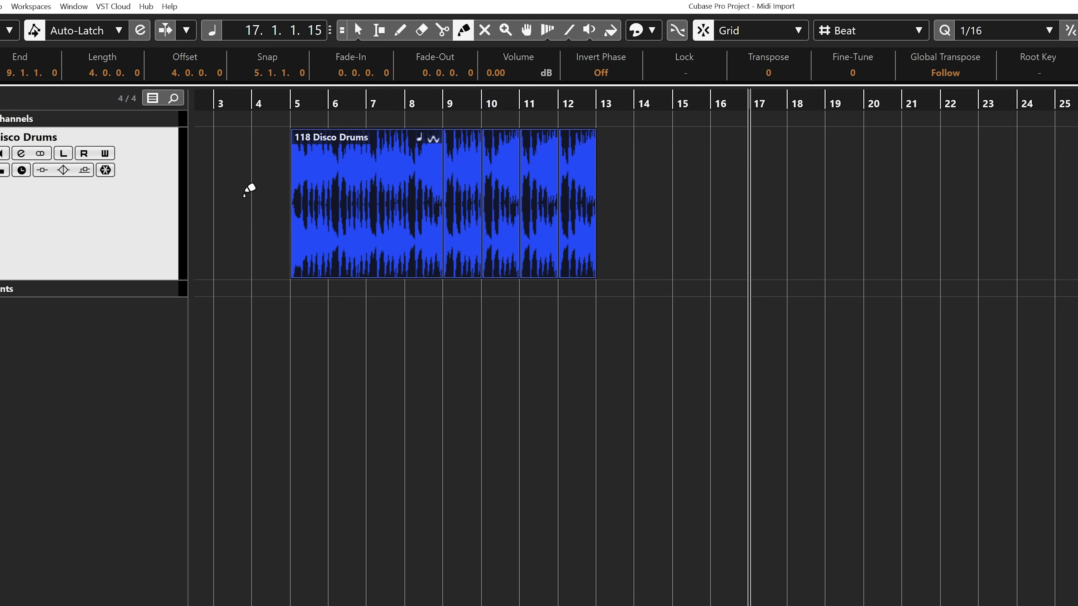
{"action": "left_click", "coordinate": [406, 204]}
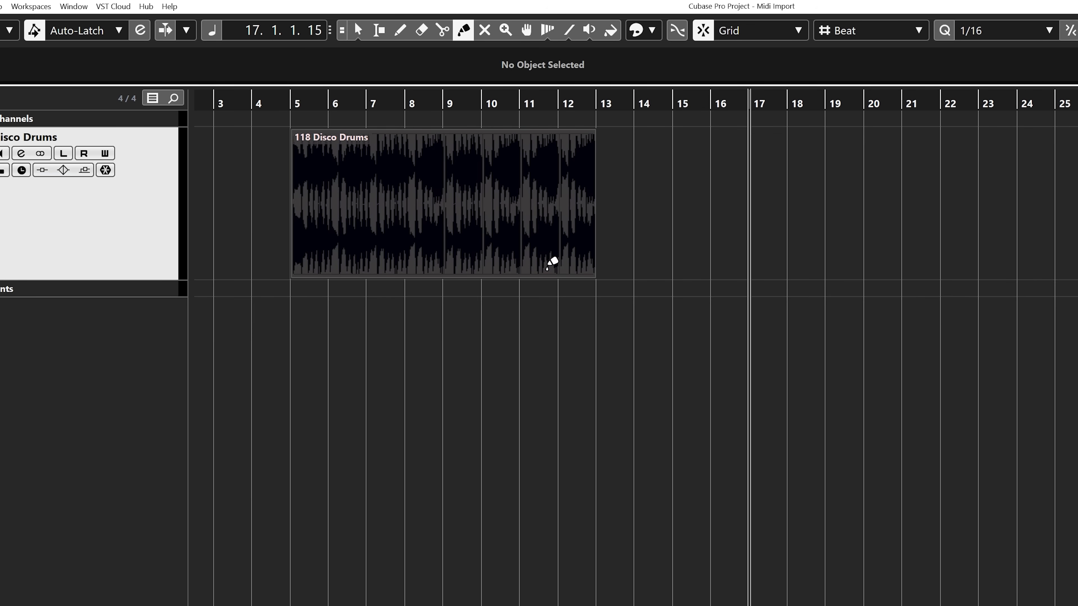
Repeat the glued drum part twice up to bar 29 and delete the copies.
{"action": "key", "text": "1"}
{"action": "left_click", "coordinate": [492, 221]}
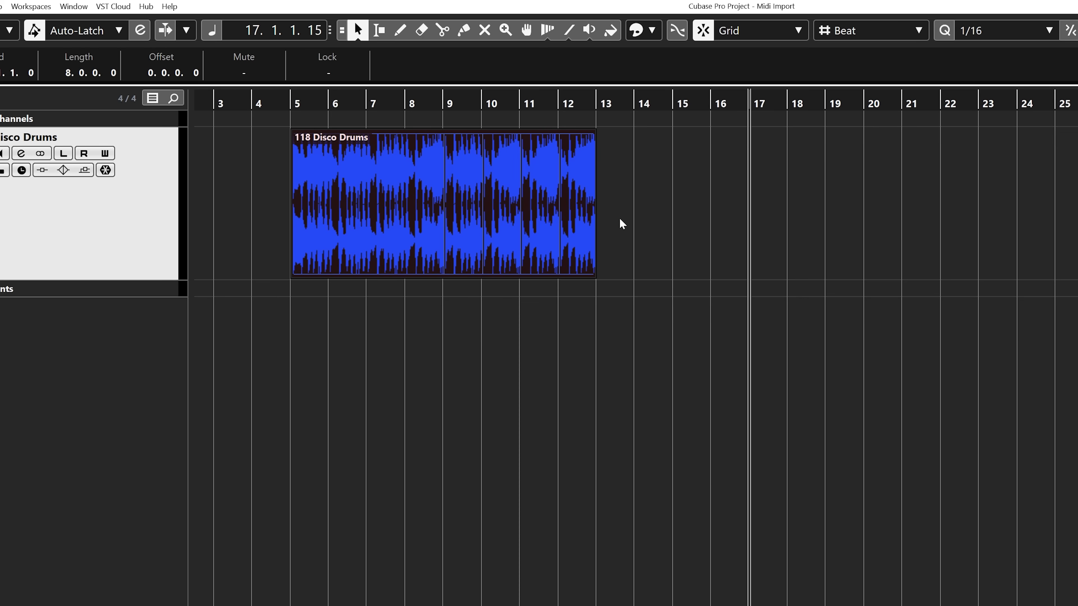
{"action": "left_click_drag", "start_coordinate": [594, 206], "coordinate": [847, 212]}
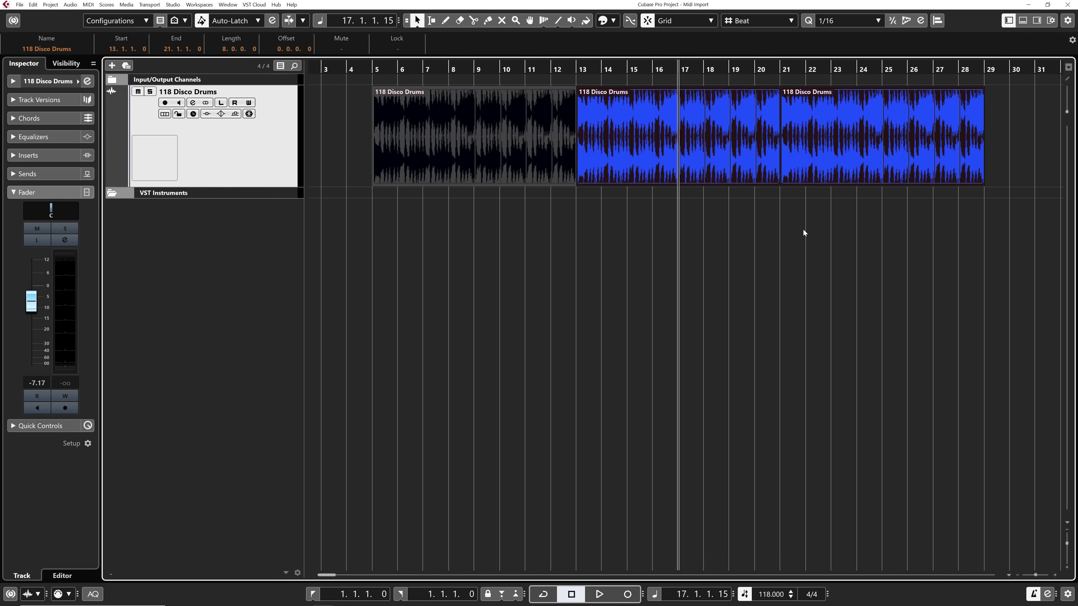
{"action": "key", "text": "Delete"}
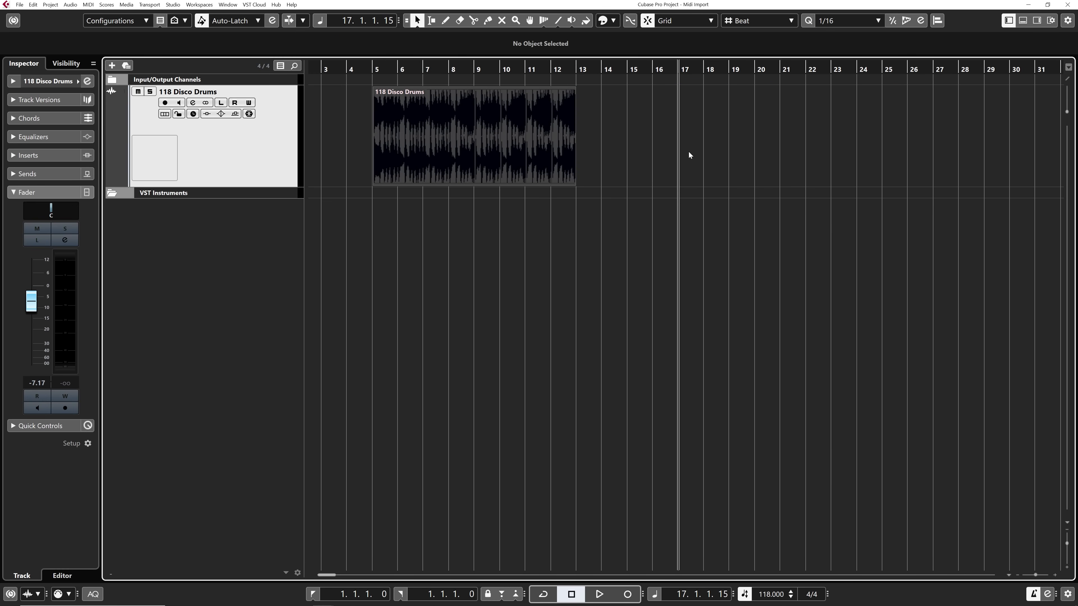
Open the glued drum part in the Audio Part Editor and select the last event inside it, at bar 12.
{"action": "left_click", "coordinate": [505, 138]}
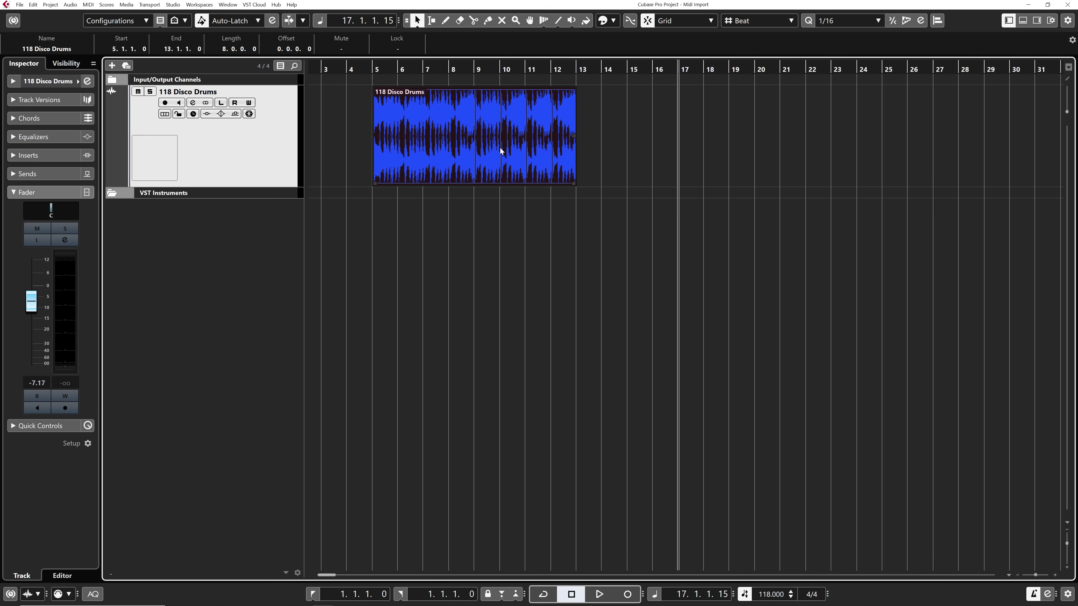
{"action": "double_click", "coordinate": [474, 132]}
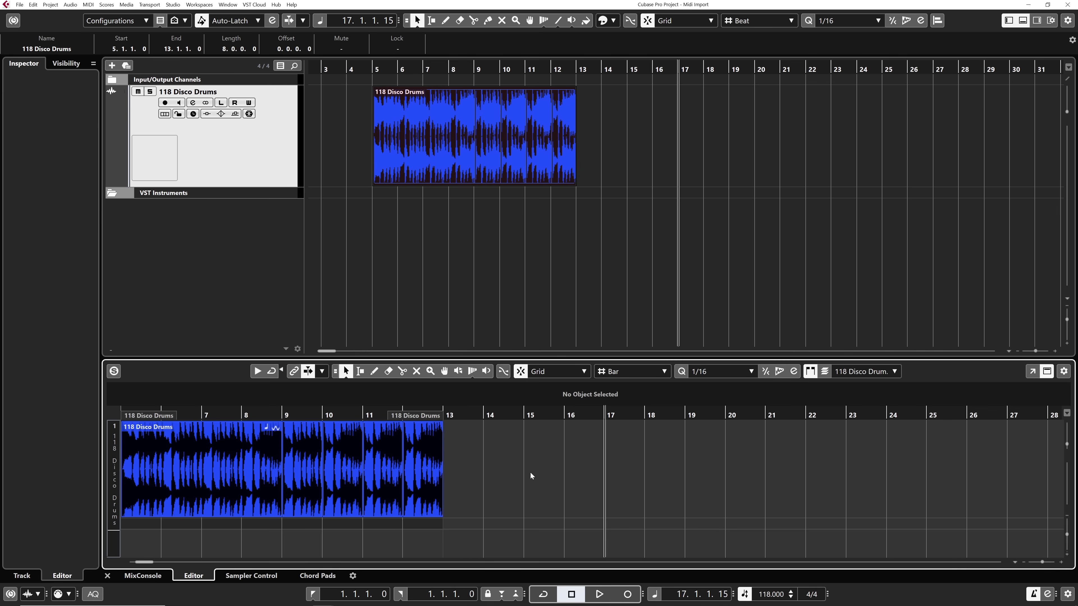
{"action": "left_click", "coordinate": [426, 475]}
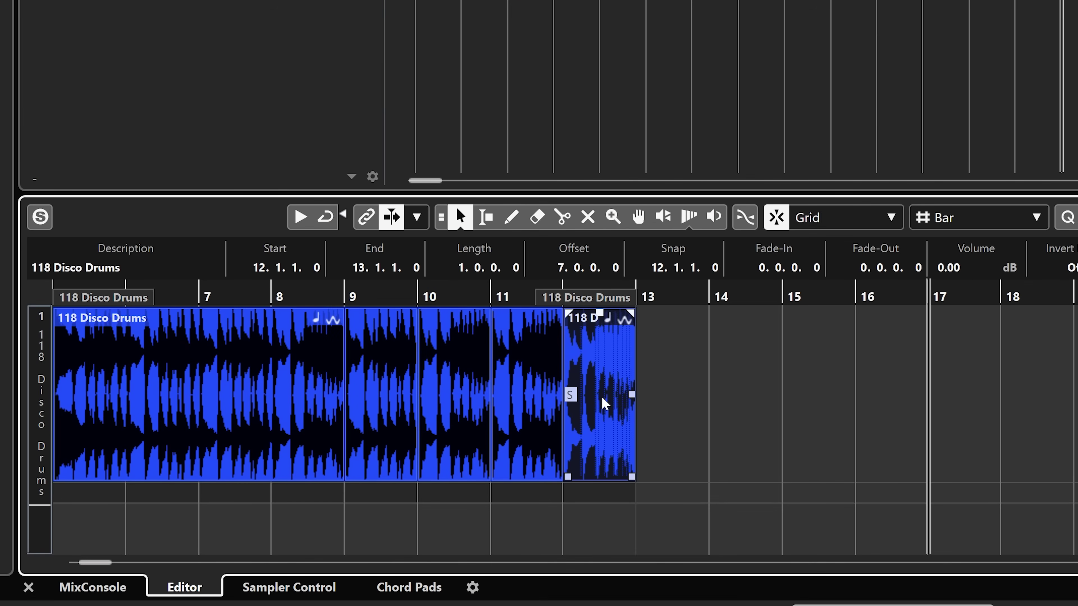
{"action": "mouse_move", "coordinate": [606, 404]}
{"action": "left_mouse_down"}
{"action": "mouse_move", "coordinate": [240, 381]}
{"action": "mouse_move", "coordinate": [404, 373]}
{"action": "mouse_move", "coordinate": [387, 373]}
{"action": "mouse_move", "coordinate": [450, 386]}
{"action": "mouse_move", "coordinate": [595, 387]}
{"action": "left_mouse_up"}
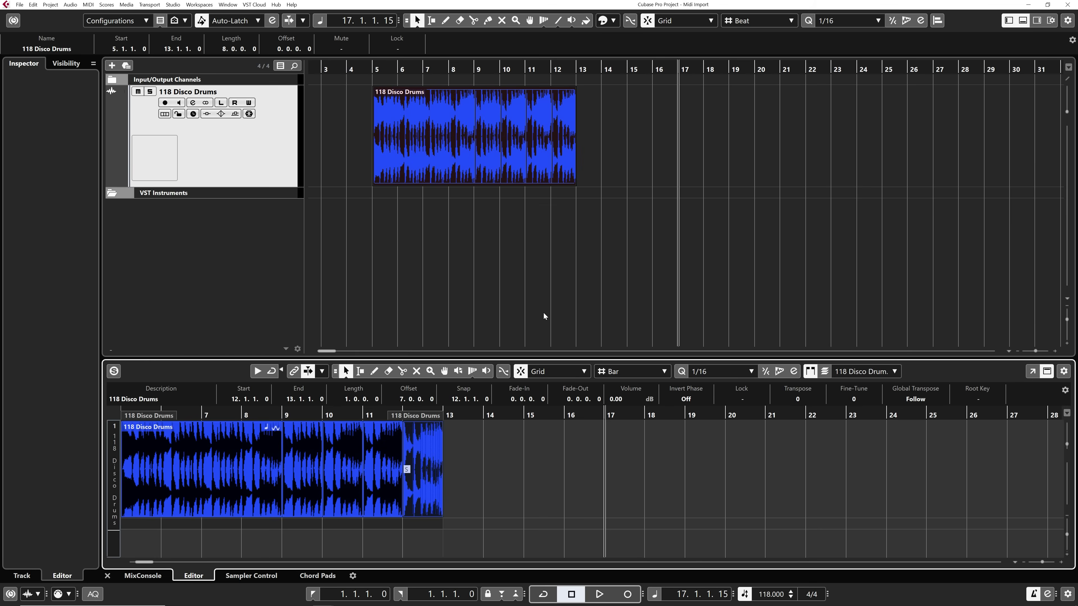
Repeat the glued drum part twice so that copies fill bars 13 to 29, and select the last copy.
{"action": "left_click", "coordinate": [452, 234]}
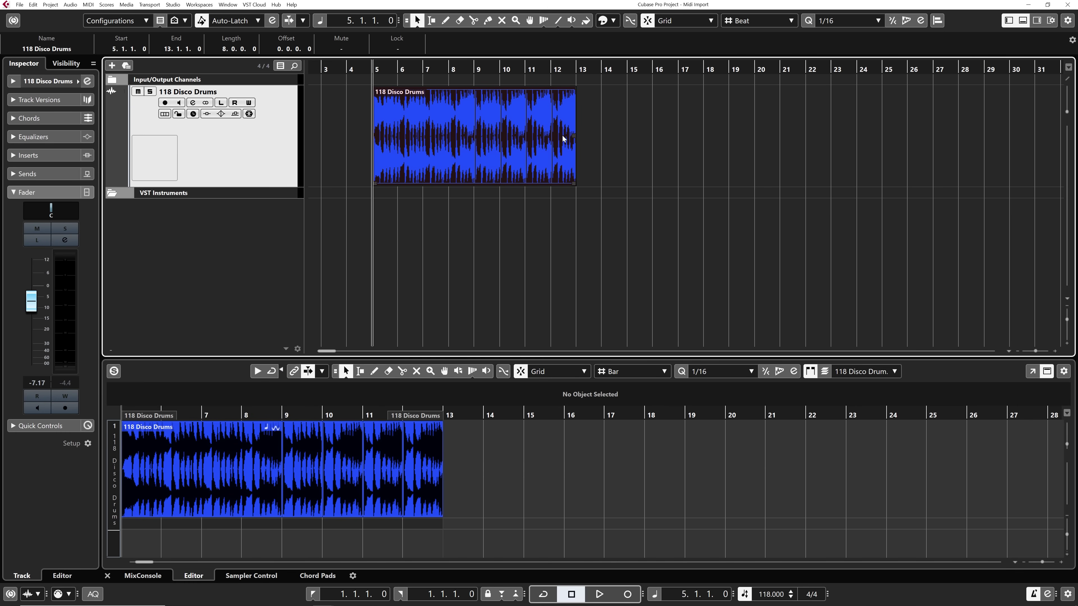
{"action": "left_click_drag", "start_coordinate": [574, 136], "coordinate": [797, 171]}
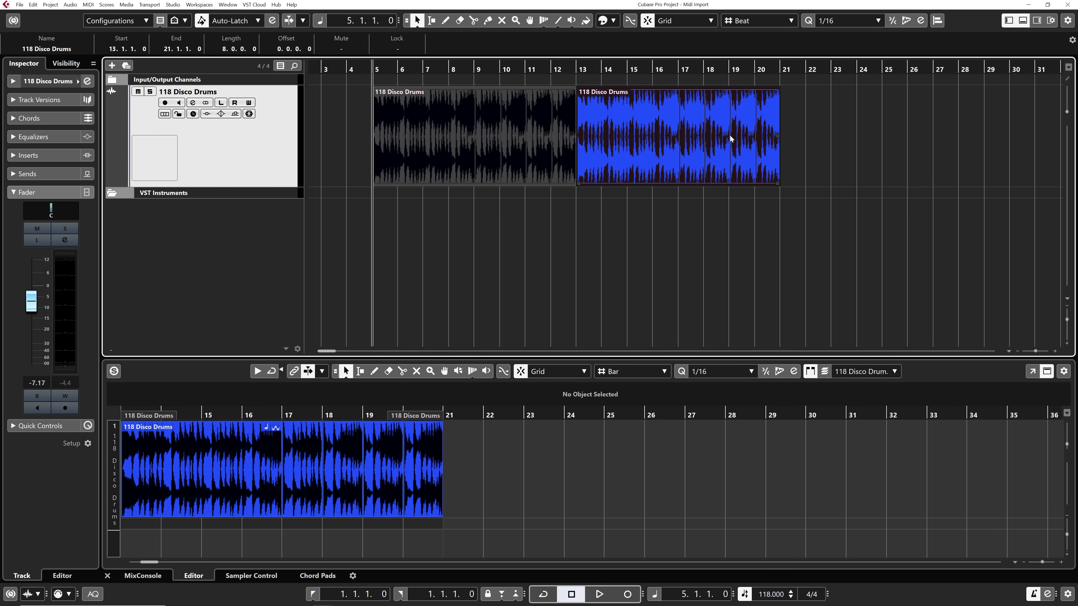
{"action": "left_click_drag", "start_coordinate": [778, 142], "coordinate": [980, 223]}
{"action": "left_click", "coordinate": [880, 124]}
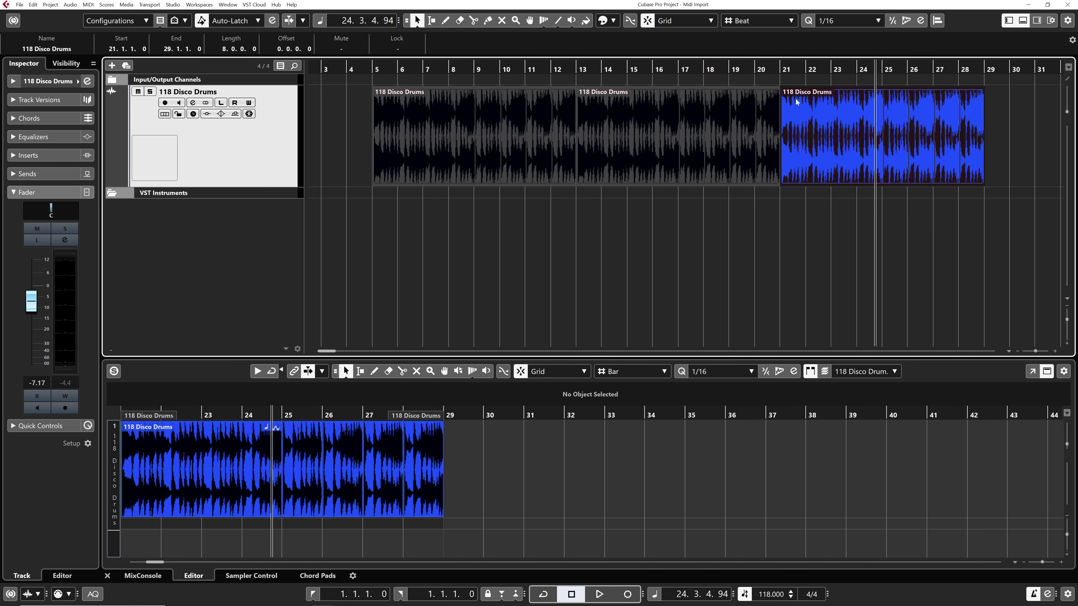
Open the last drum part in the editor and delete its four one-bar events from bar 25 to bar 29.
{"action": "double_click", "coordinate": [922, 152]}
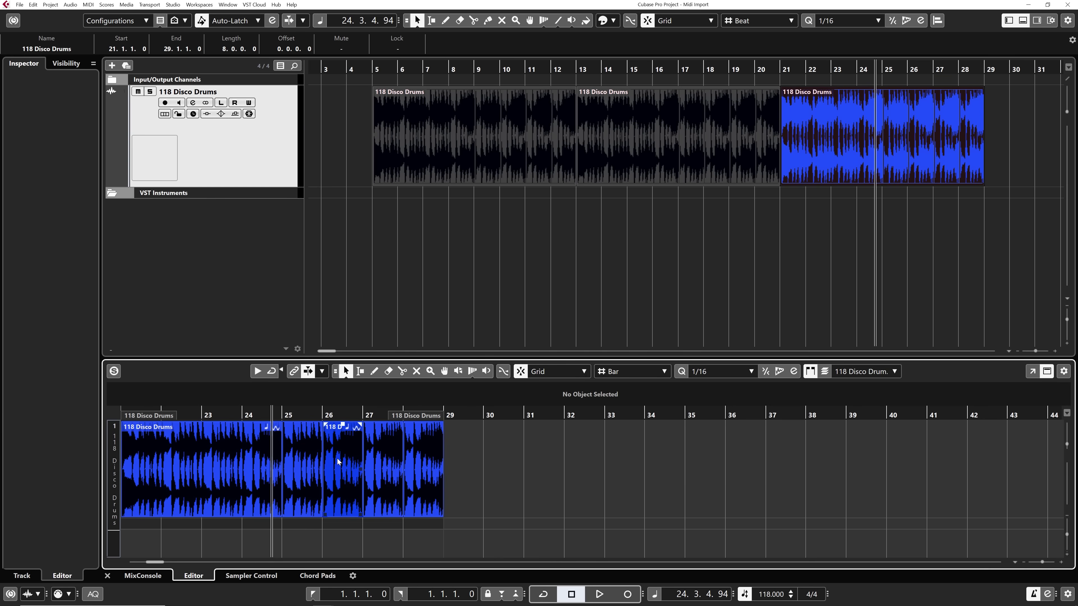
{"action": "left_click", "coordinate": [339, 469]}
{"action": "left_click_drag", "start_coordinate": [480, 469], "coordinate": [288, 457]}
{"action": "key", "text": "Delete"}
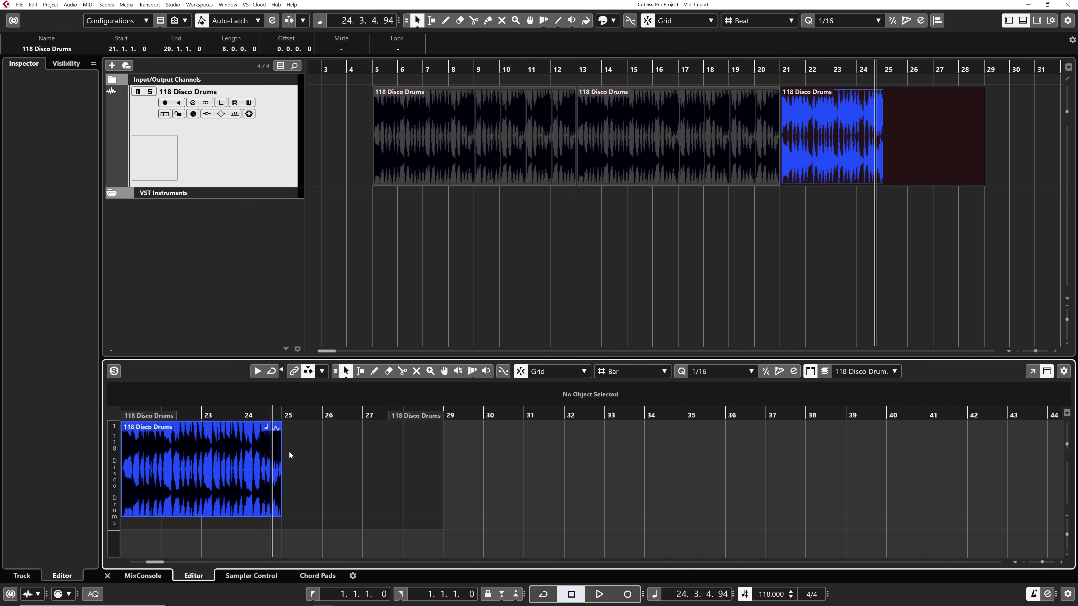
Shorten the last drum part so it ends at bar 25.
{"action": "left_click", "coordinate": [957, 151]}
{"action": "left_click_drag", "start_coordinate": [980, 178], "coordinate": [882, 180]}
{"action": "left_click", "coordinate": [942, 150]}
{"action": "left_click", "coordinate": [837, 149]}
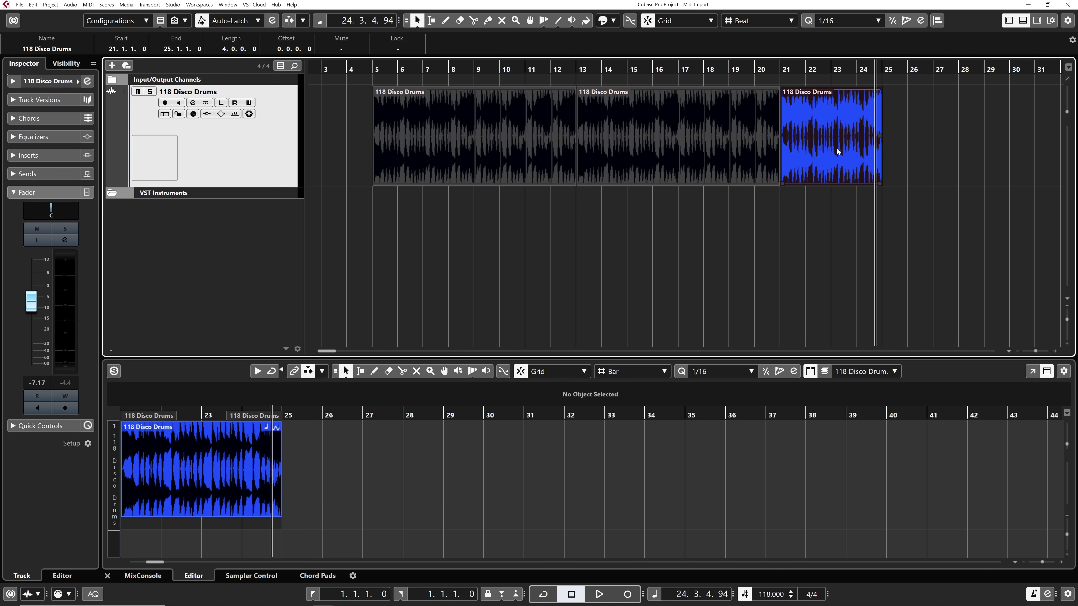
Select the three drum parts in turn to compare their contents in the editor.
{"action": "left_click", "coordinate": [695, 161]}
{"action": "left_click", "coordinate": [821, 144]}
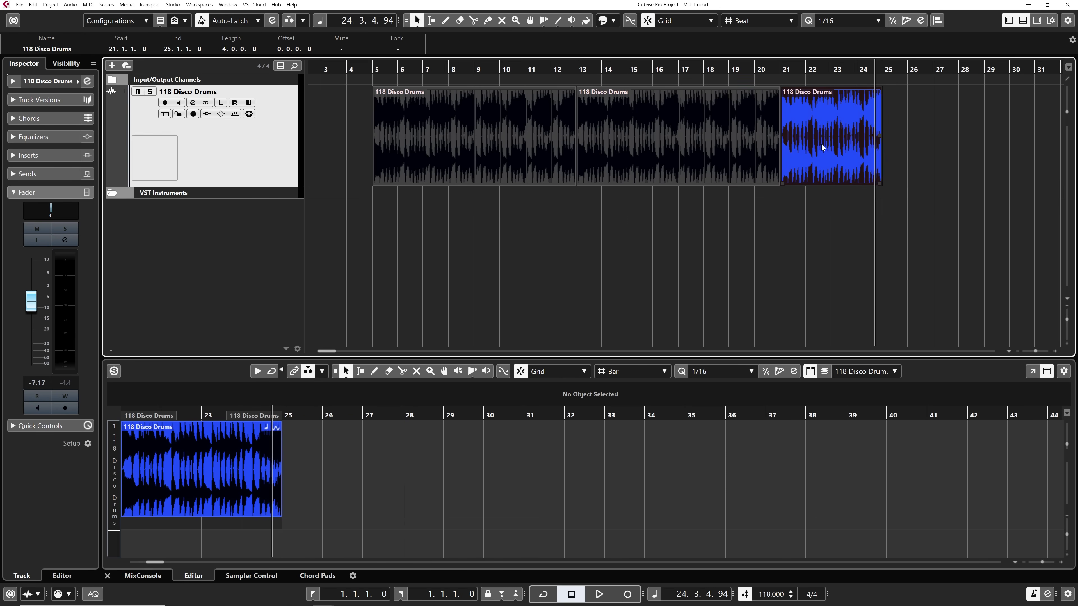
{"action": "left_click", "coordinate": [710, 151]}
{"action": "left_click", "coordinate": [480, 141]}
{"action": "left_click", "coordinate": [660, 146]}
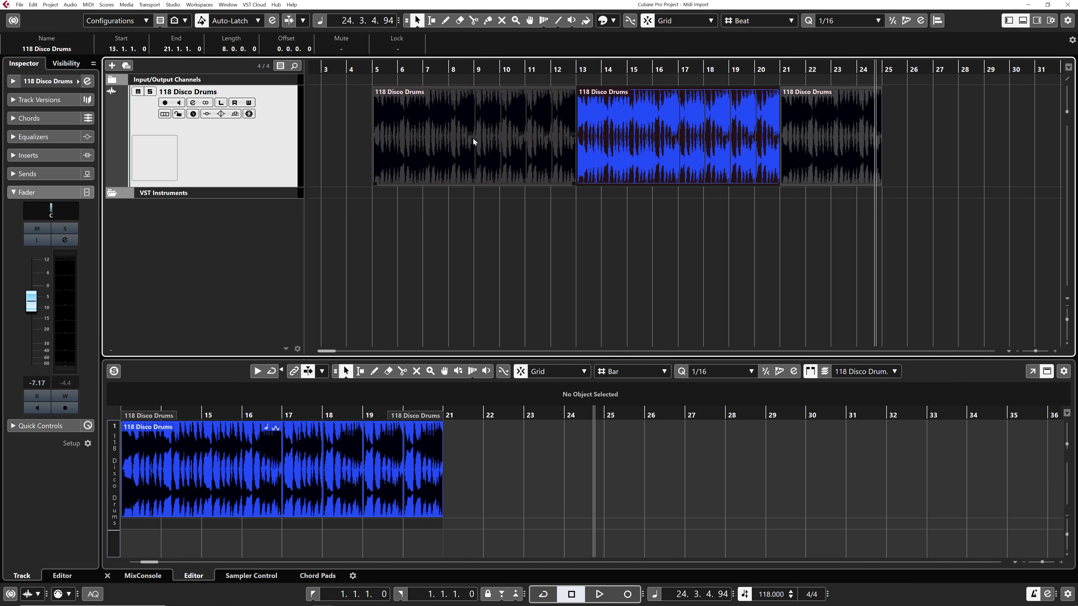
{"action": "left_click", "coordinate": [472, 137]}
{"action": "left_click", "coordinate": [820, 140]}
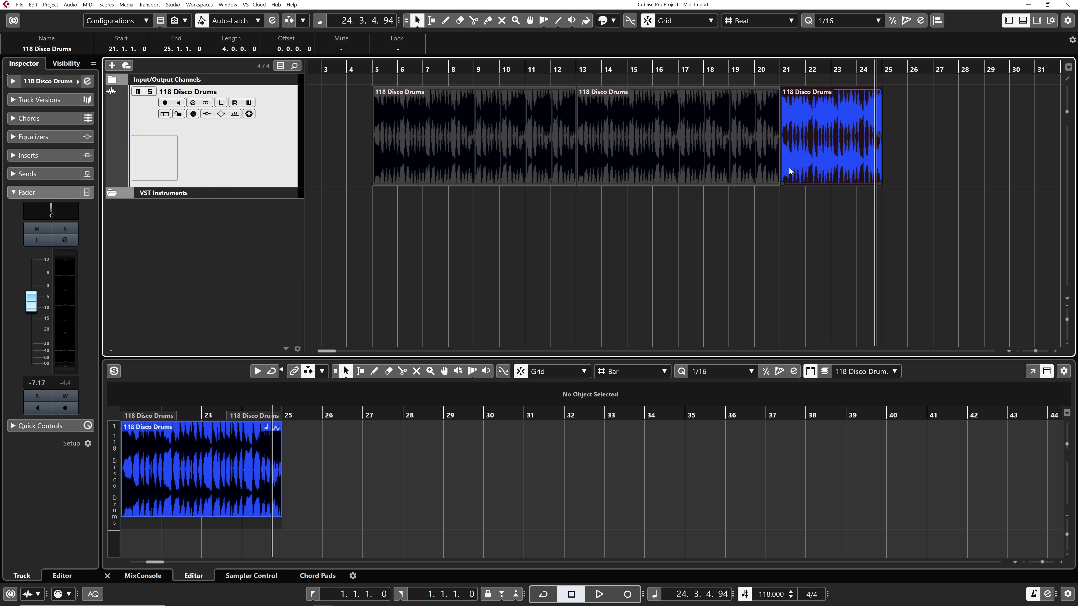
Delete the two copied drum parts after bar 13, keeping only the first part.
{"action": "key", "text": "Delete"}
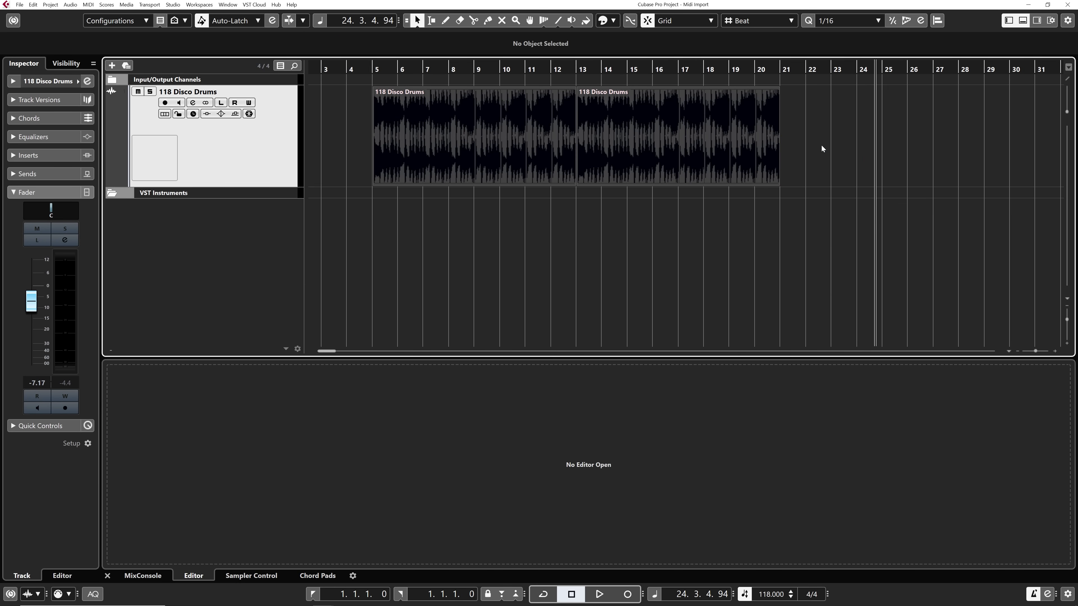
{"action": "left_click", "coordinate": [695, 141]}
{"action": "key", "text": "Delete"}
Dissolve the remaining 118 Disco Drums part into its separate events.
{"action": "left_click", "coordinate": [470, 150]}
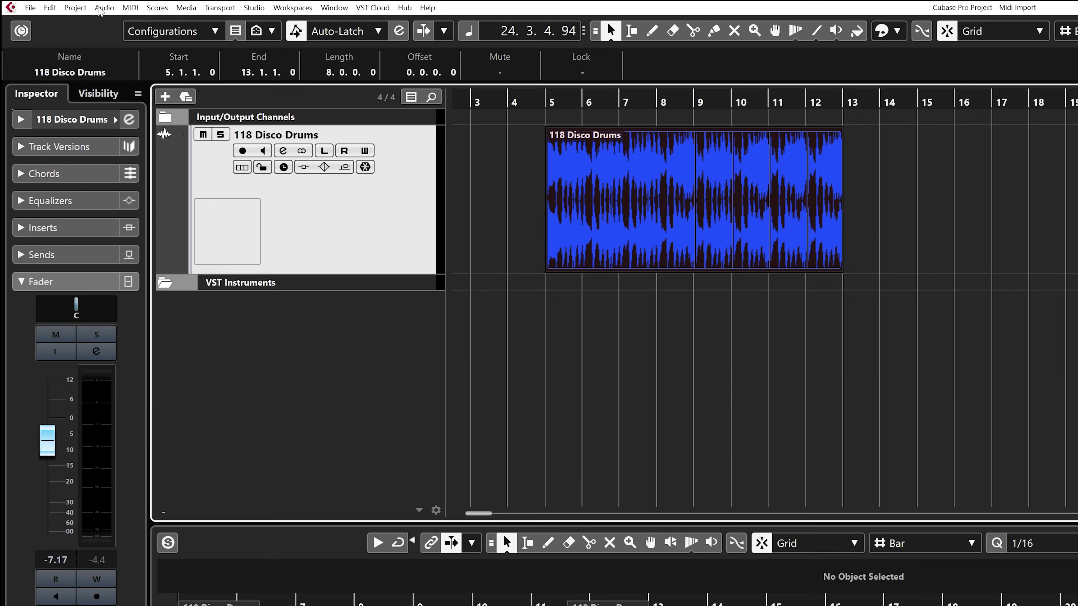
{"action": "left_click", "coordinate": [69, 6]}
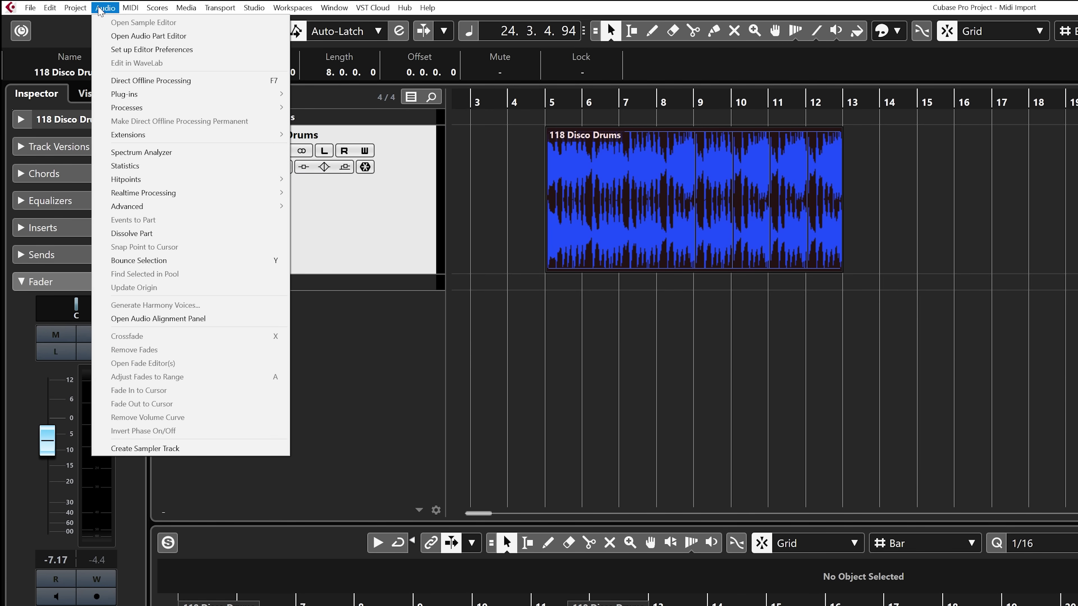
{"action": "left_click", "coordinate": [127, 235]}
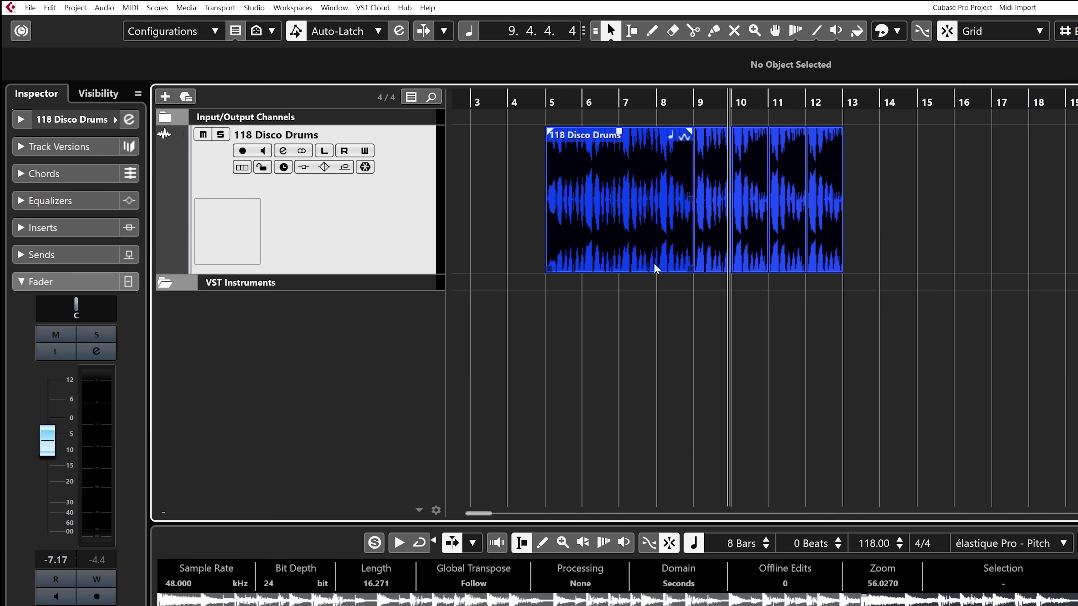
Select the separated drum events one after another between bars 5 and 13 to check them.
{"action": "left_click", "coordinate": [662, 255]}
{"action": "left_click", "coordinate": [716, 213]}
{"action": "left_click", "coordinate": [758, 213]}
{"action": "left_click", "coordinate": [783, 216]}
{"action": "left_click", "coordinate": [817, 204]}
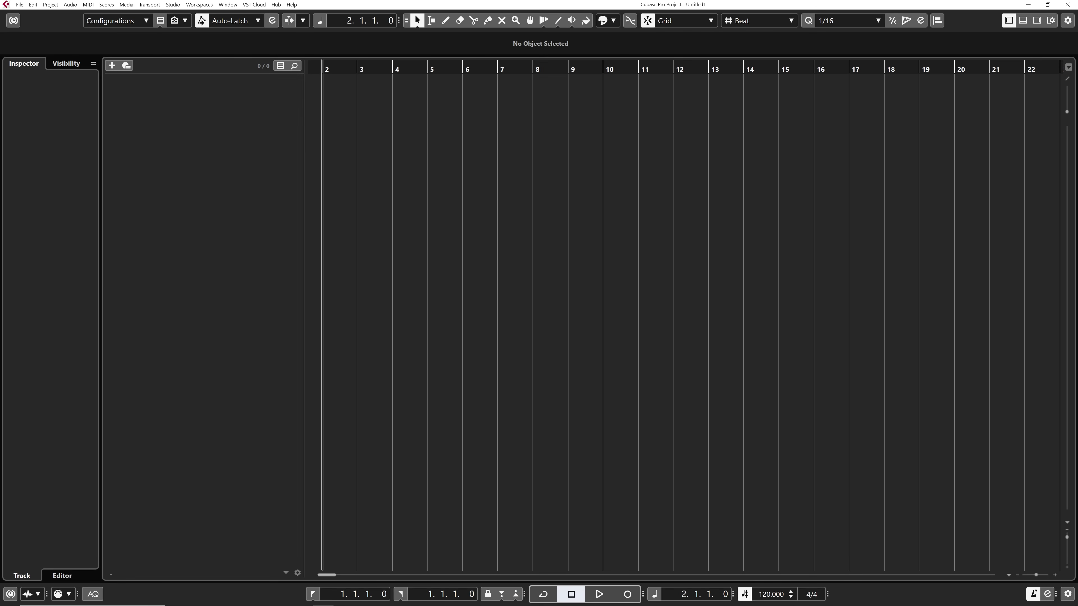
Import test2.mid from the Music folder into the current project without creating a new project.
{"action": "left_click", "coordinate": [19, 4]}
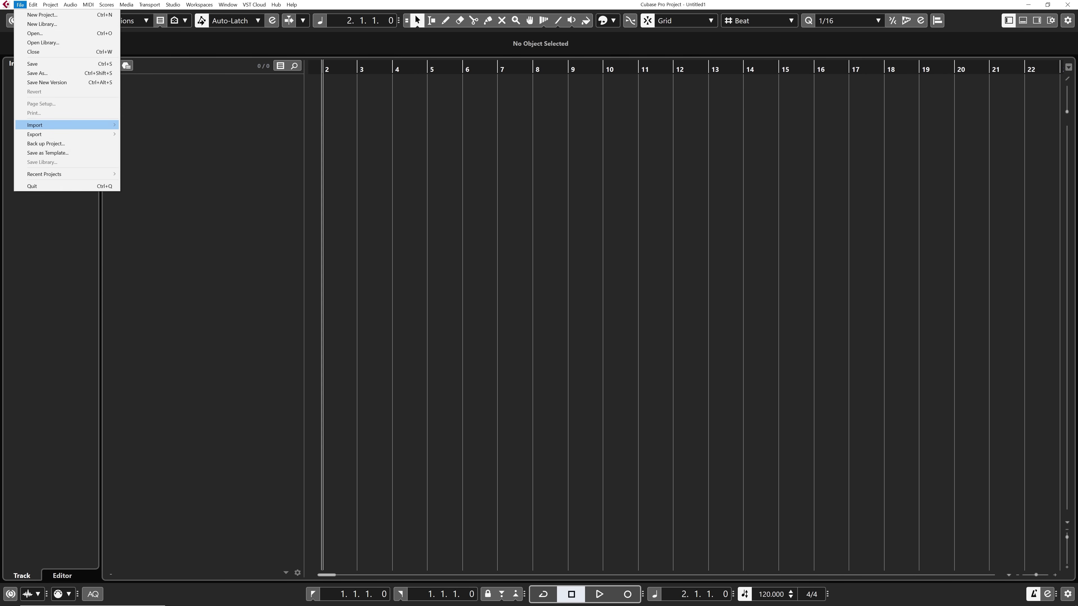
{"action": "mouse_move", "coordinate": [68, 125]}
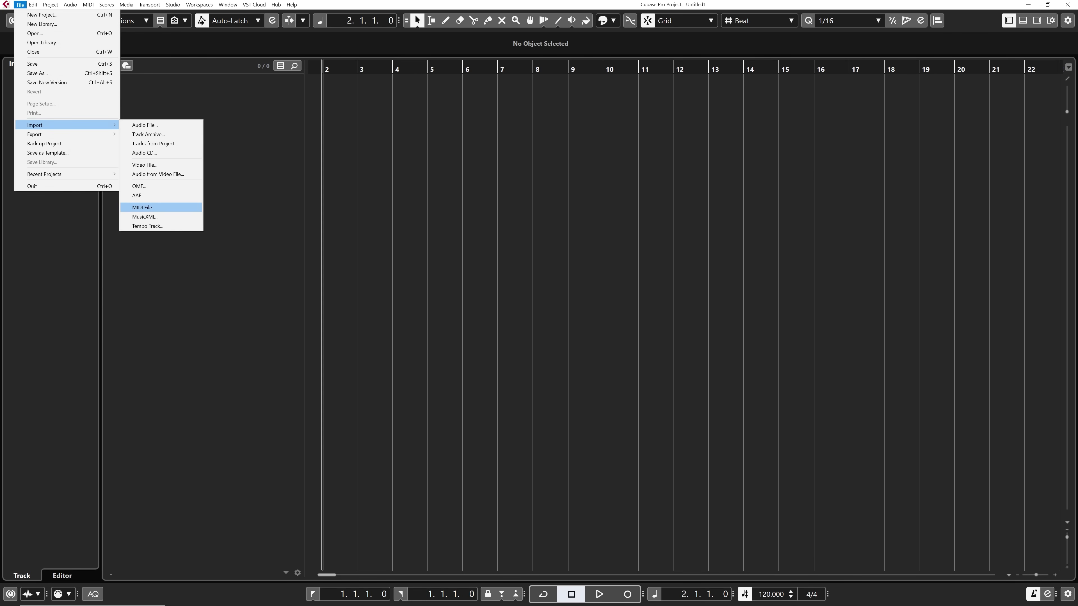
{"action": "left_click", "coordinate": [143, 208]}
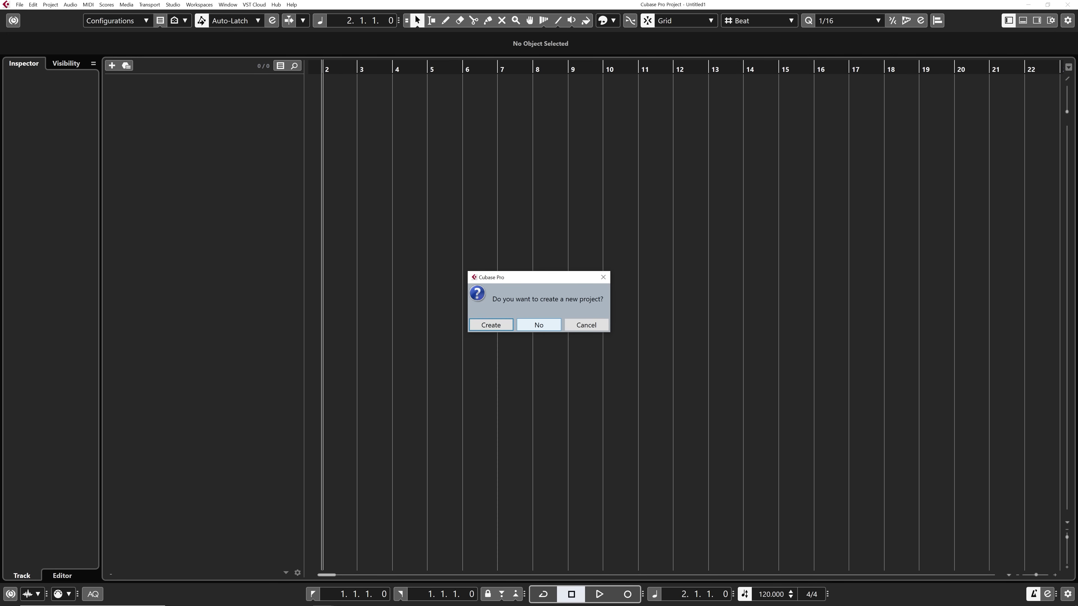
{"action": "left_click", "coordinate": [539, 325]}
{"action": "left_click", "coordinate": [358, 151]}
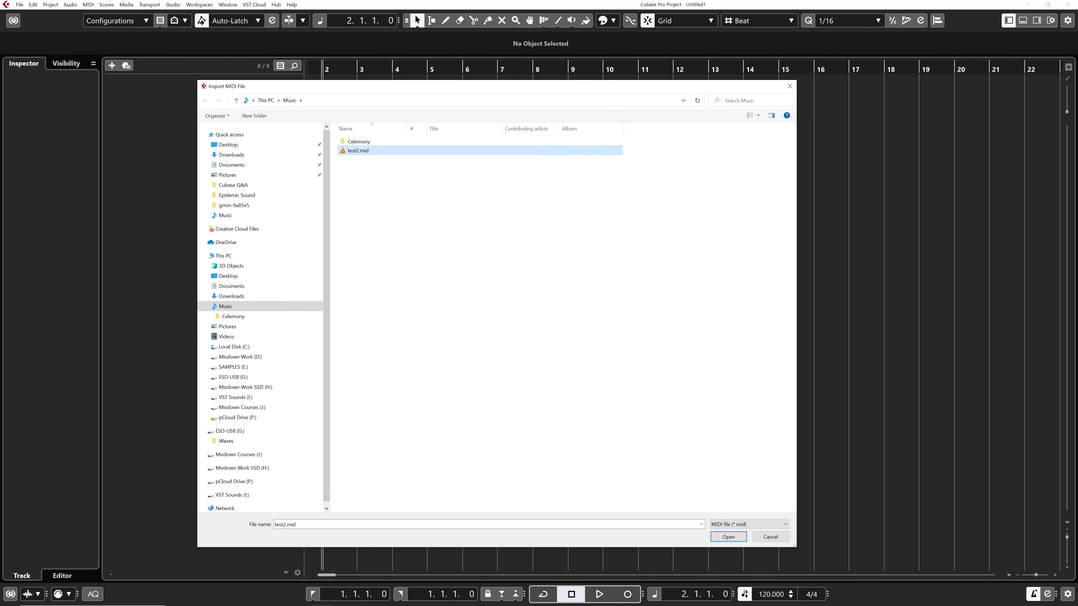
{"action": "left_click", "coordinate": [728, 538]}
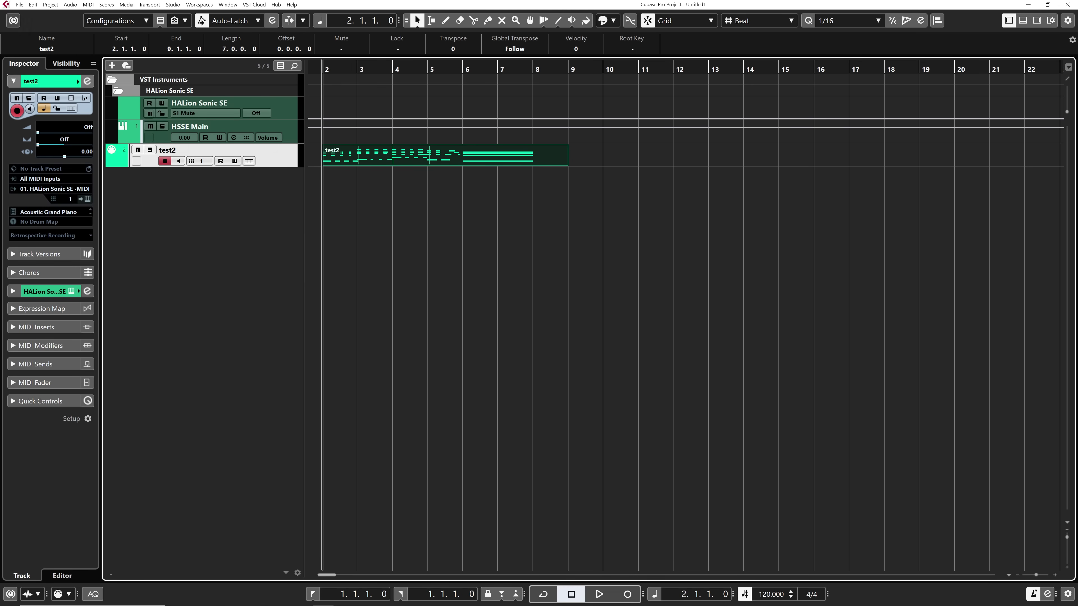
Toggle the Ignore Master Track Events on Merge option in the MIDI File import preferences.
{"action": "left_click", "coordinate": [33, 5]}
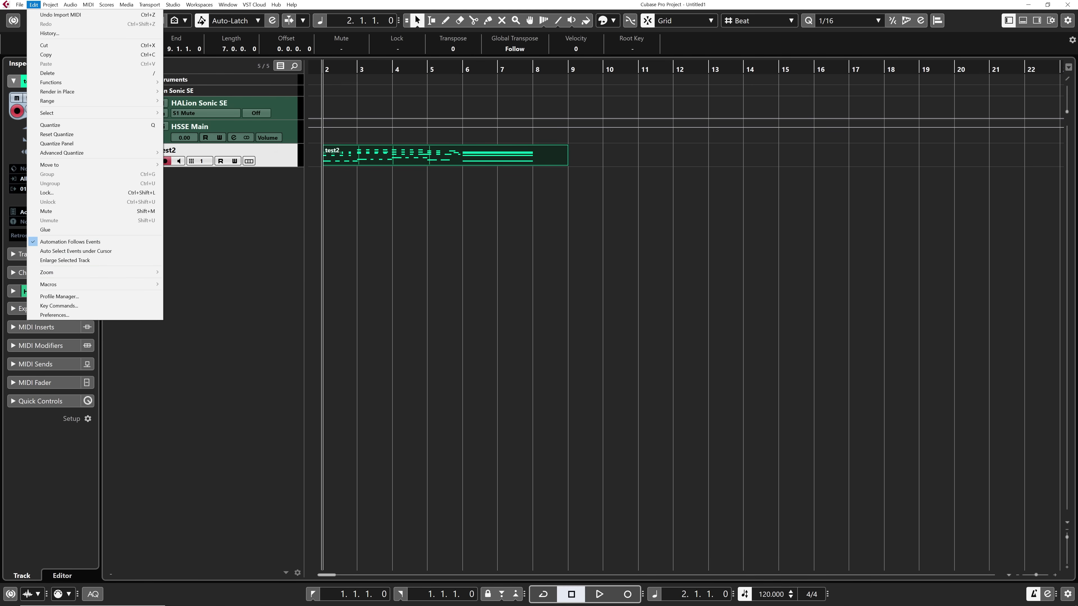
{"action": "left_click", "coordinate": [55, 315]}
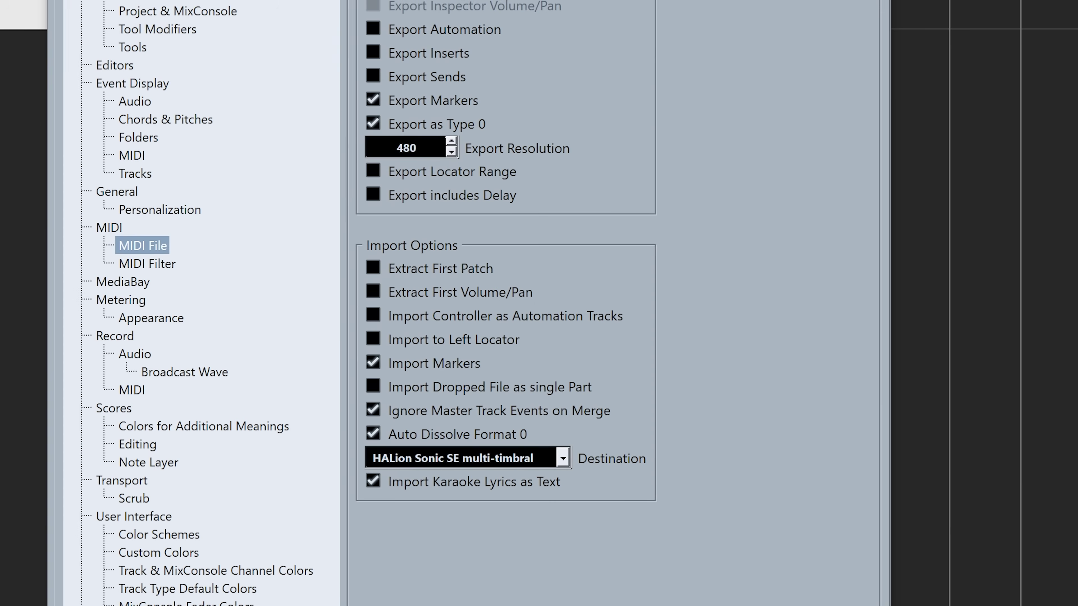
{"action": "left_click", "coordinate": [109, 228]}
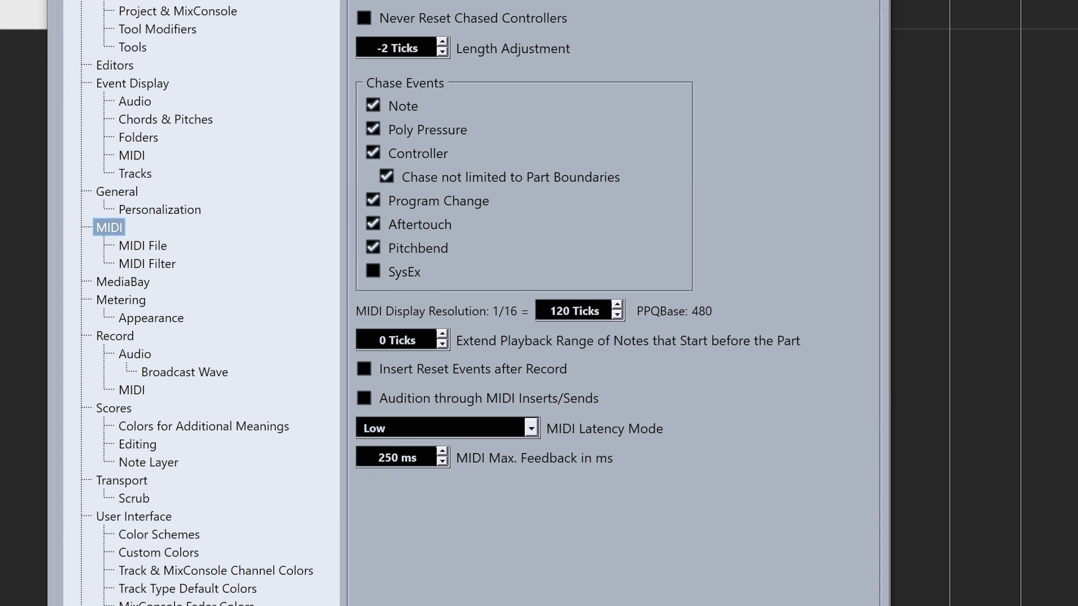
{"action": "left_click", "coordinate": [143, 246]}
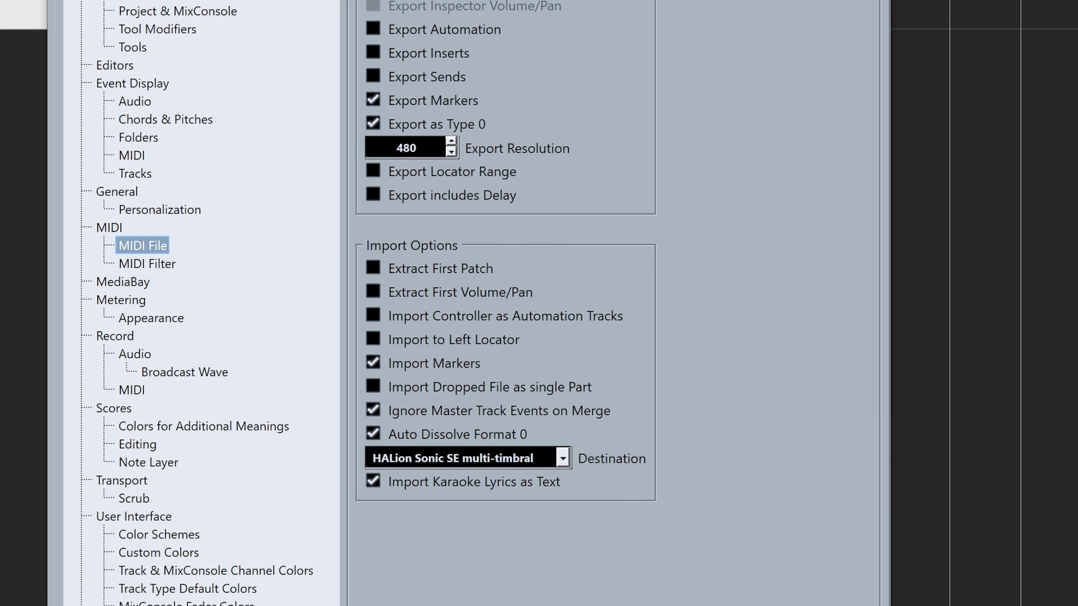
{"action": "left_click", "coordinate": [373, 410]}
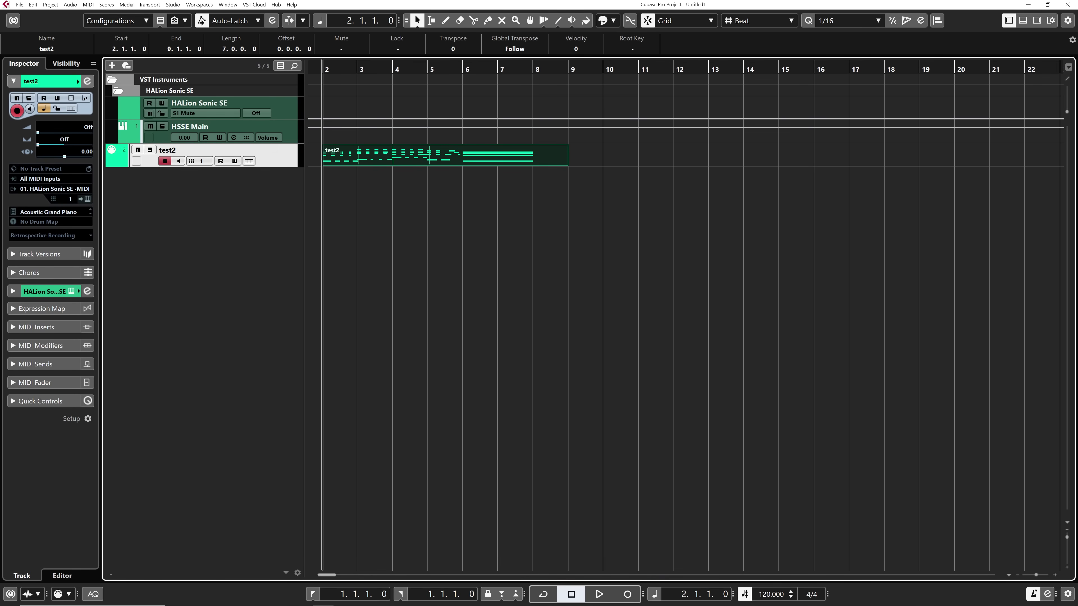
Remove the test2 track and import test2.mid again, this time creating a new project in the MIDI Drums folder.
{"action": "right_click", "coordinate": [280, 154]}
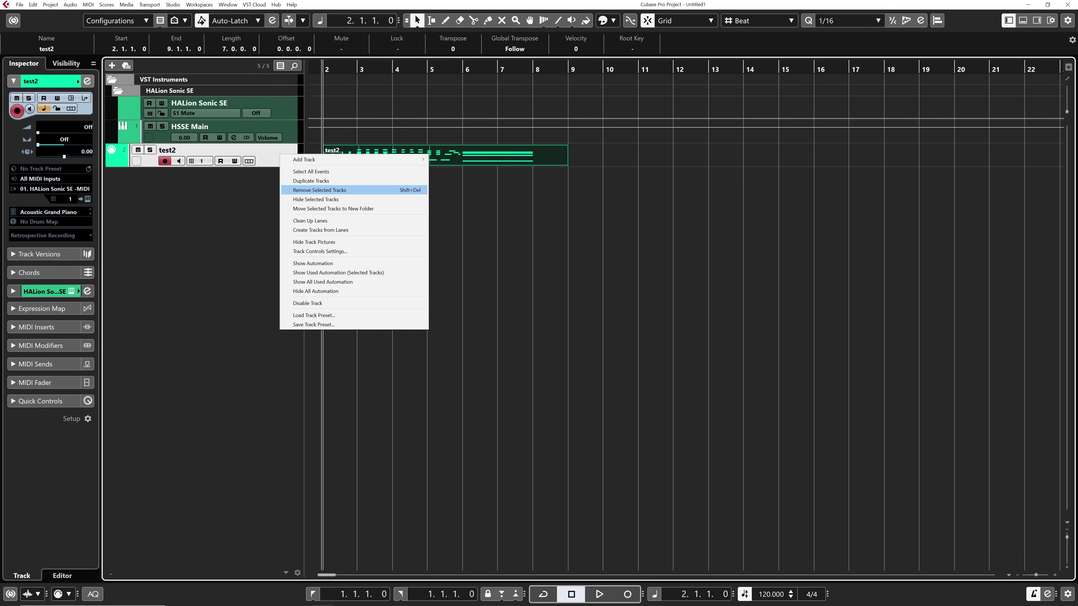
{"action": "left_click", "coordinate": [320, 190]}
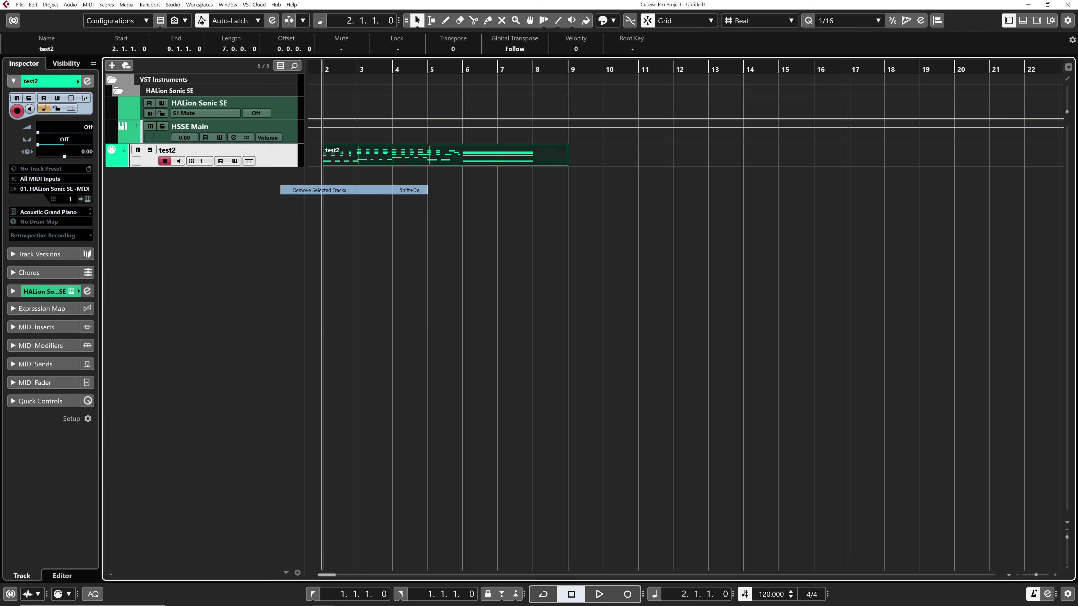
{"action": "left_click", "coordinate": [20, 5]}
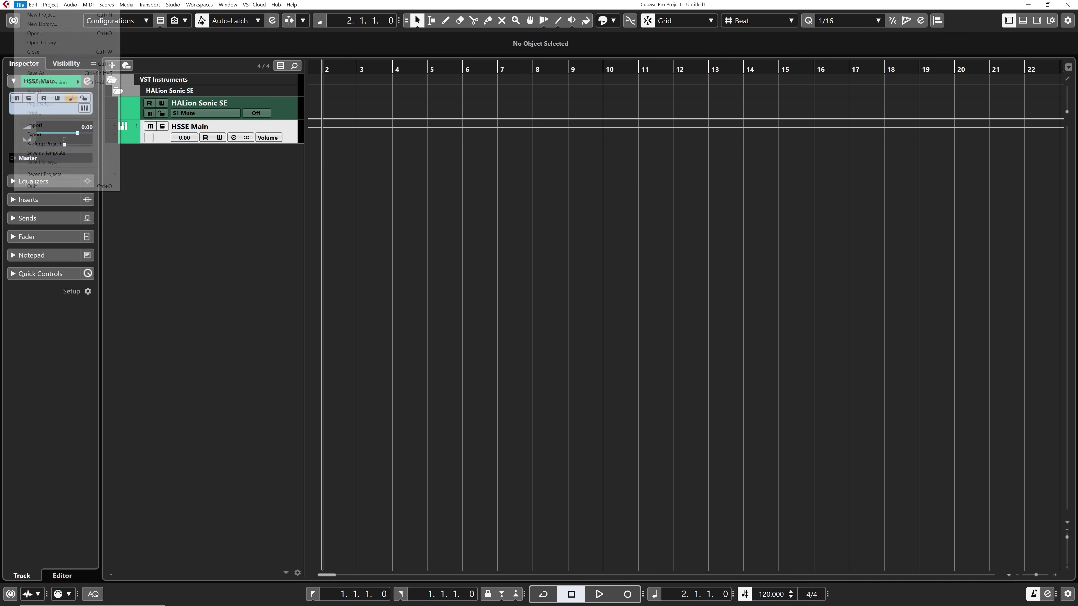
{"action": "left_click", "coordinate": [47, 125]}
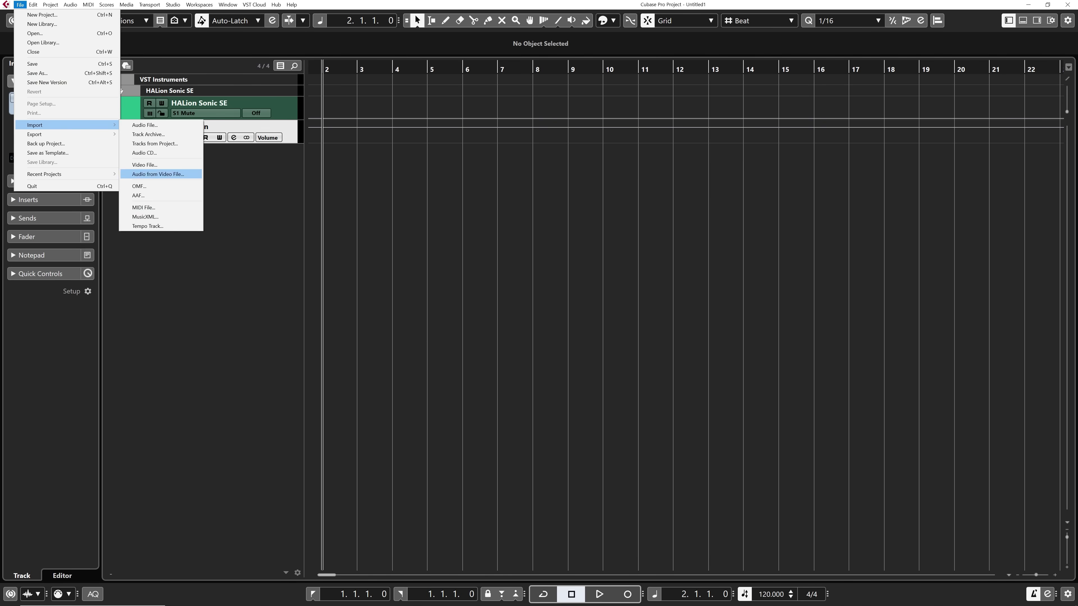
{"action": "left_click", "coordinate": [144, 208]}
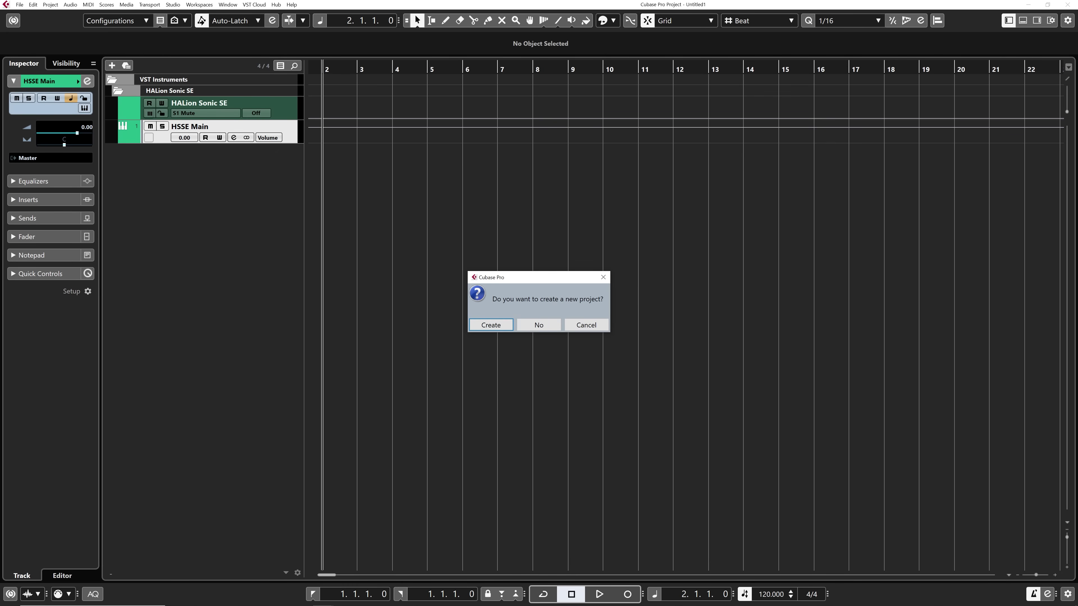
{"action": "left_click", "coordinate": [491, 325]}
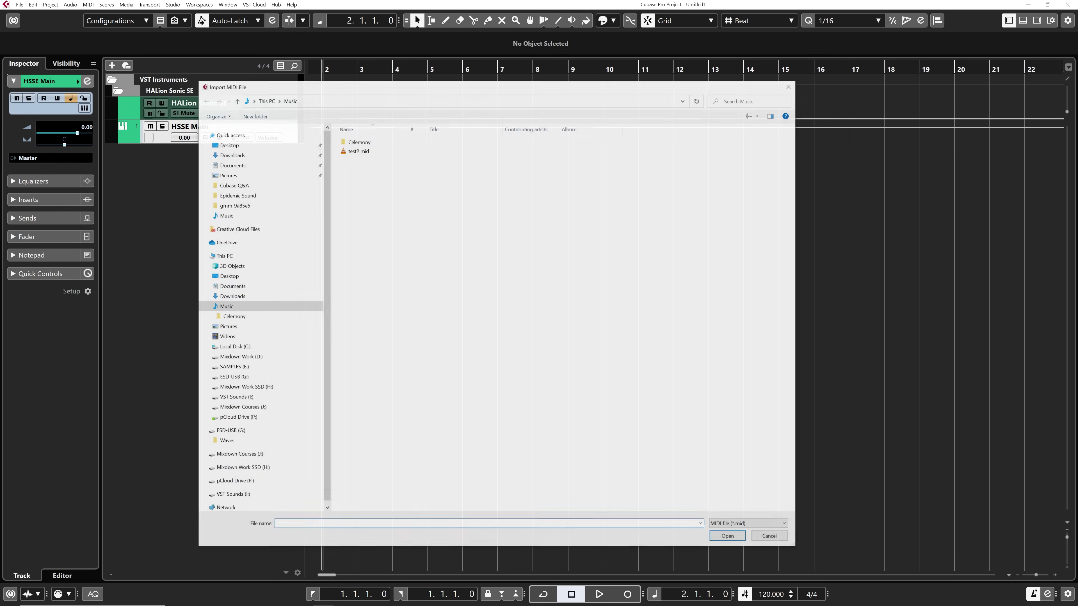
{"action": "left_click", "coordinate": [358, 151]}
{"action": "left_click", "coordinate": [728, 537]}
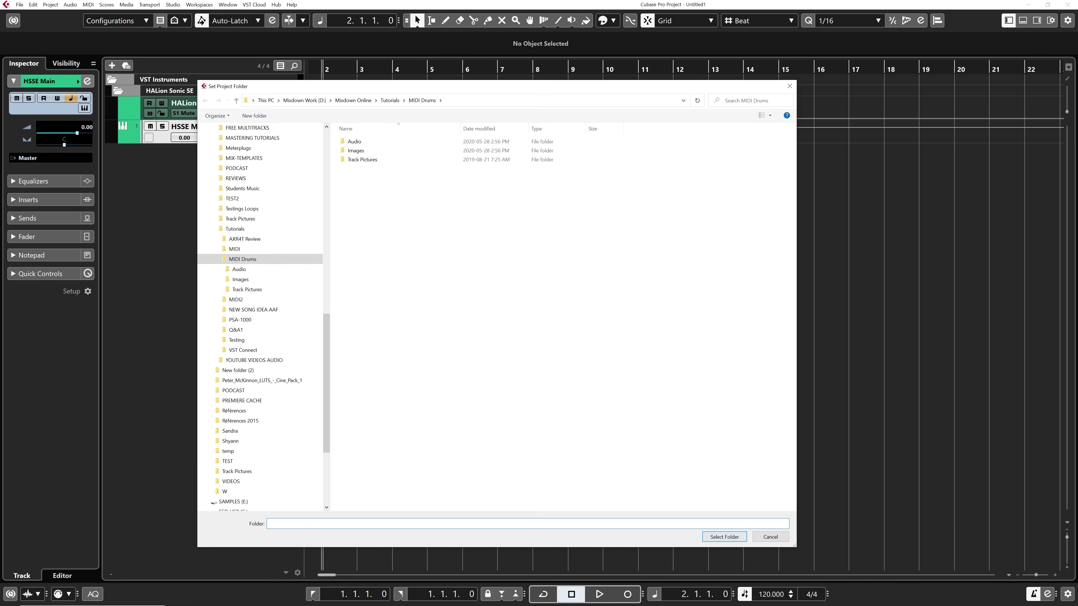
{"action": "left_click", "coordinate": [725, 537]}
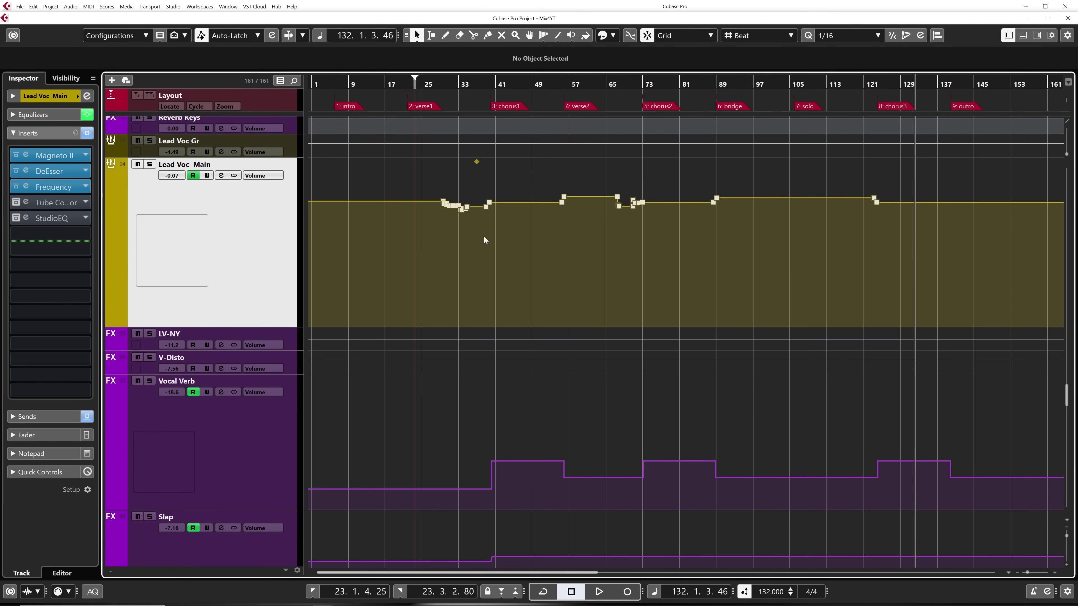
Lower all volume automation points of the Lead Voc Main track together, bringing the first point to about -2.76 dB.
{"action": "left_click_drag", "start_coordinate": [954, 257], "coordinate": [372, 166]}
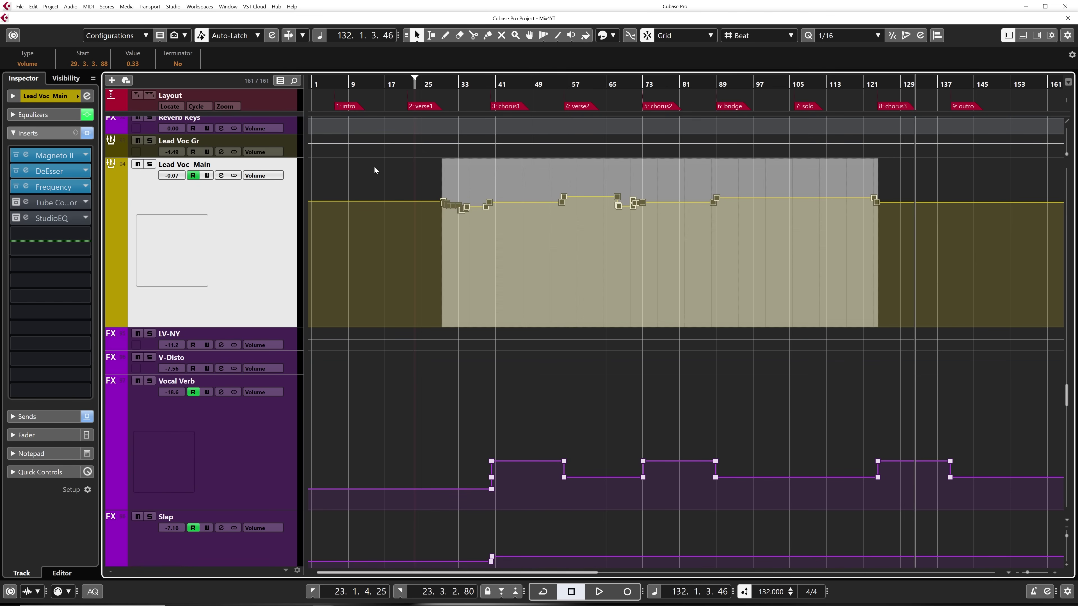
{"action": "scroll", "coordinate": [429, 209], "scroll_direction": "up", "scroll_amount": 5}
{"action": "scroll", "coordinate": [478, 198], "scroll_direction": "up", "scroll_amount": 2}
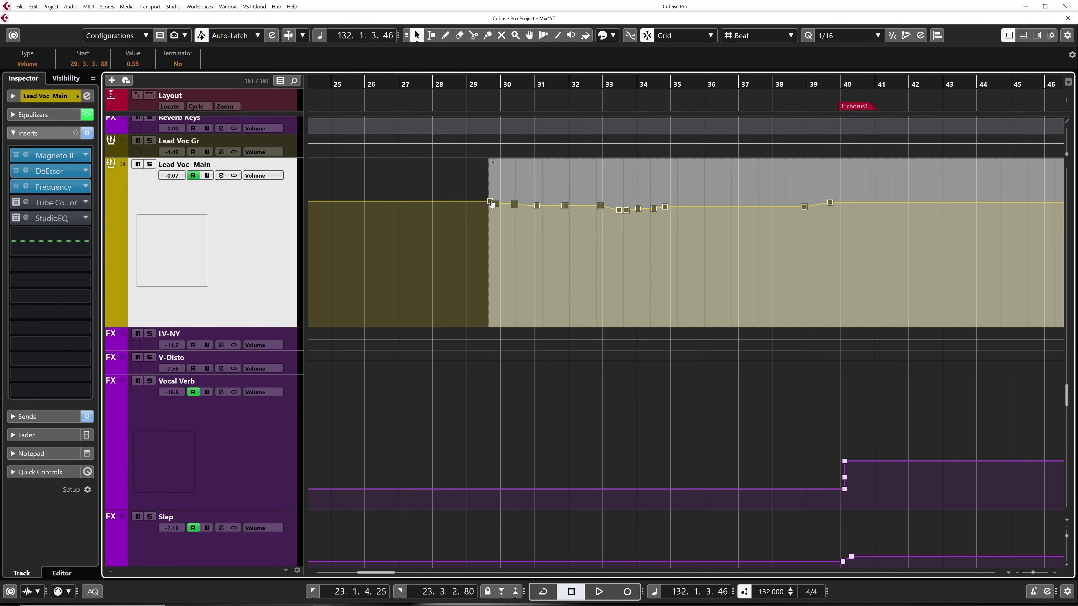
{"action": "left_click_drag", "start_coordinate": [492, 203], "coordinate": [492, 213]}
{"action": "key", "text": "shift+f"}
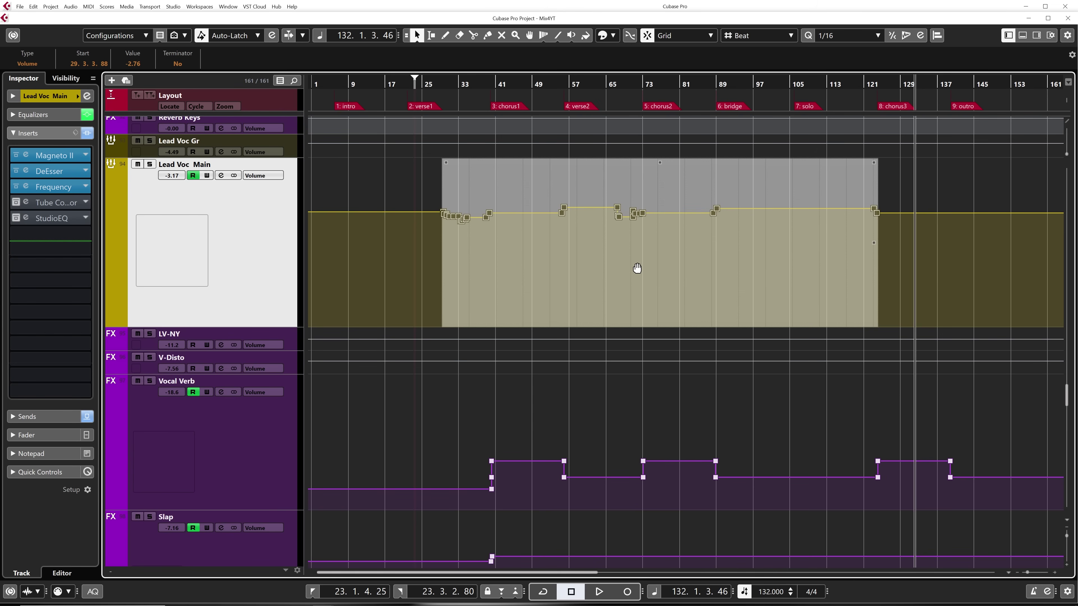
{"action": "left_click", "coordinate": [892, 260]}
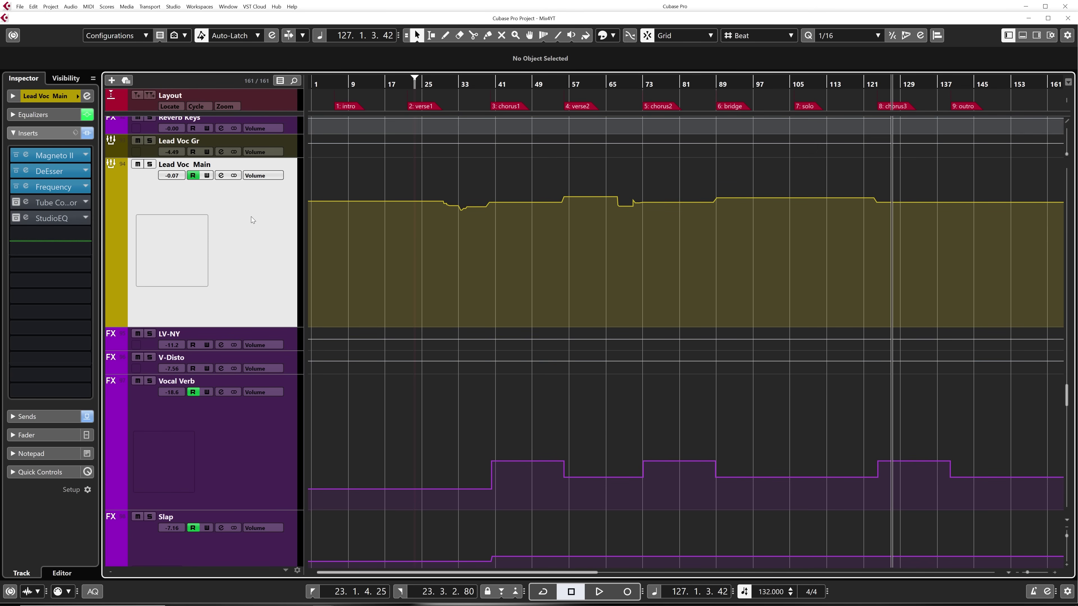
Add a VCA fader to the Lead Voc Main channel in the MixConsole and enlarge its track in the project.
{"action": "key", "text": "F3"}
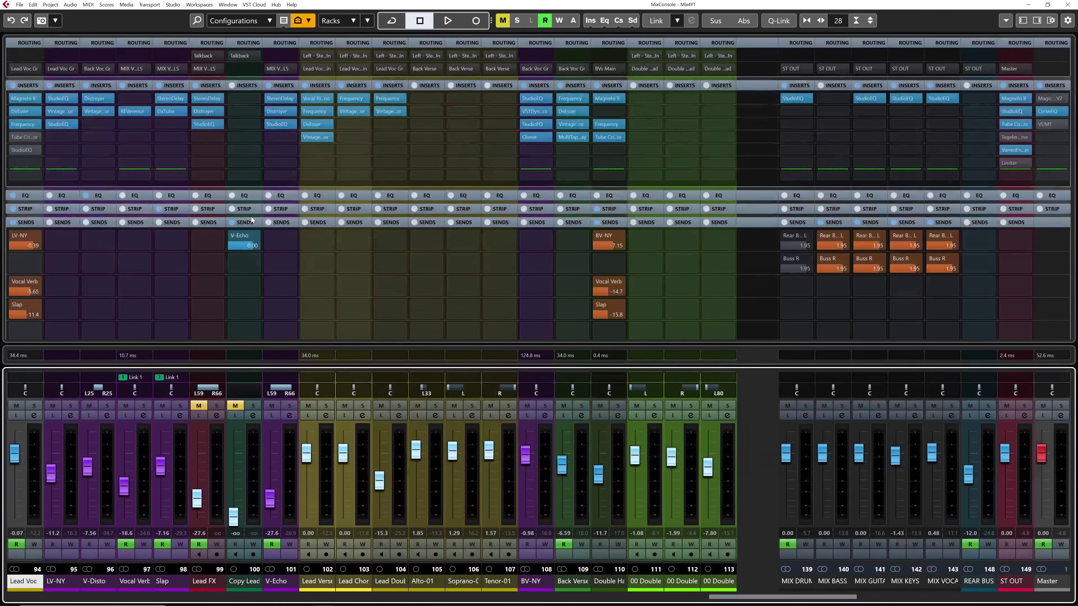
{"action": "right_click", "coordinate": [24, 554]}
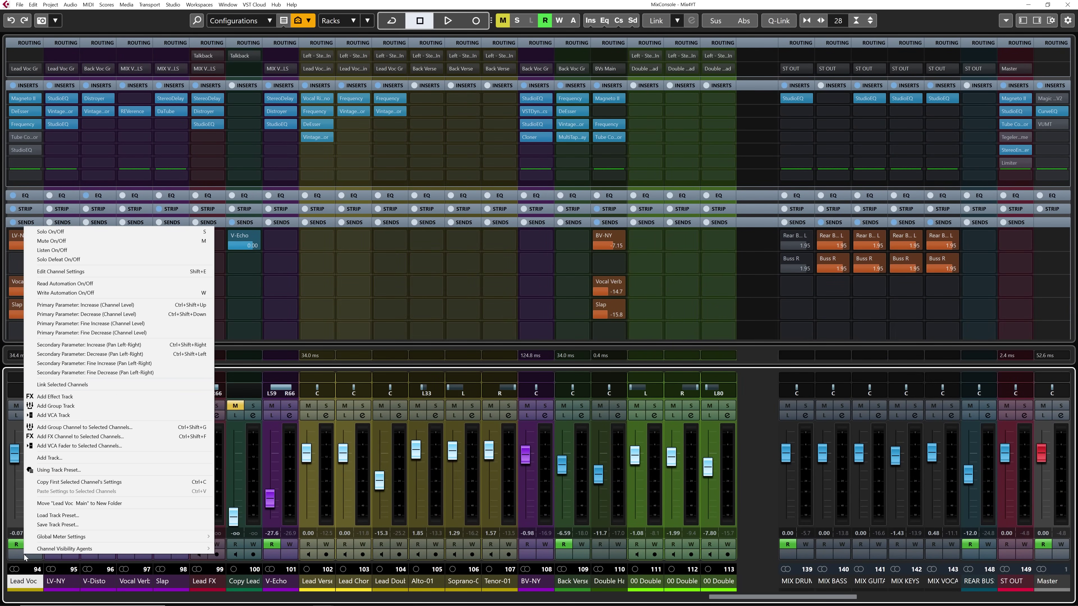
{"action": "left_click", "coordinate": [66, 449]}
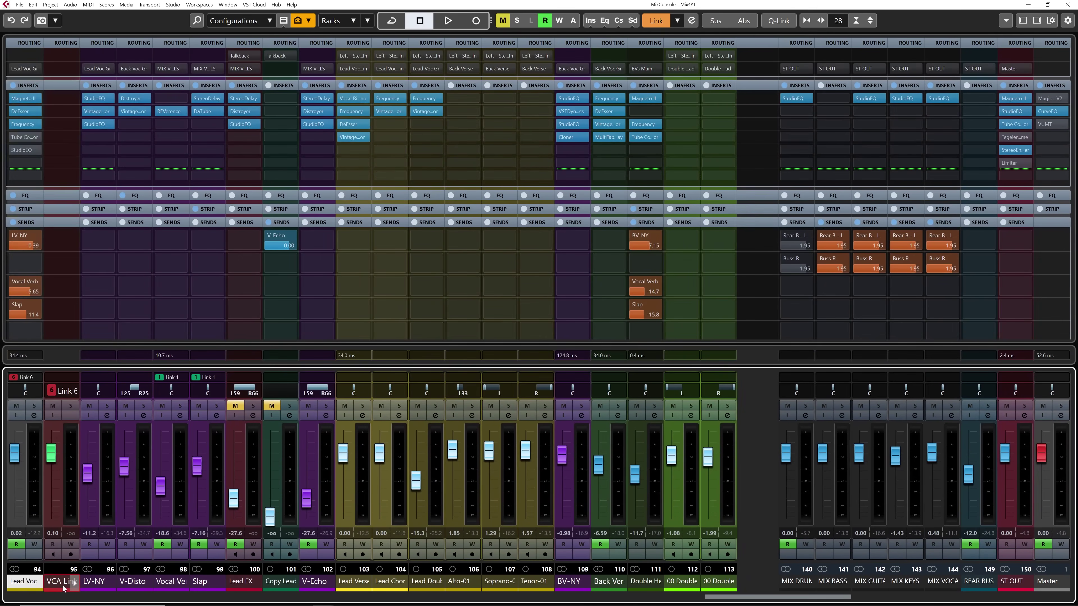
{"action": "left_click", "coordinate": [63, 588]}
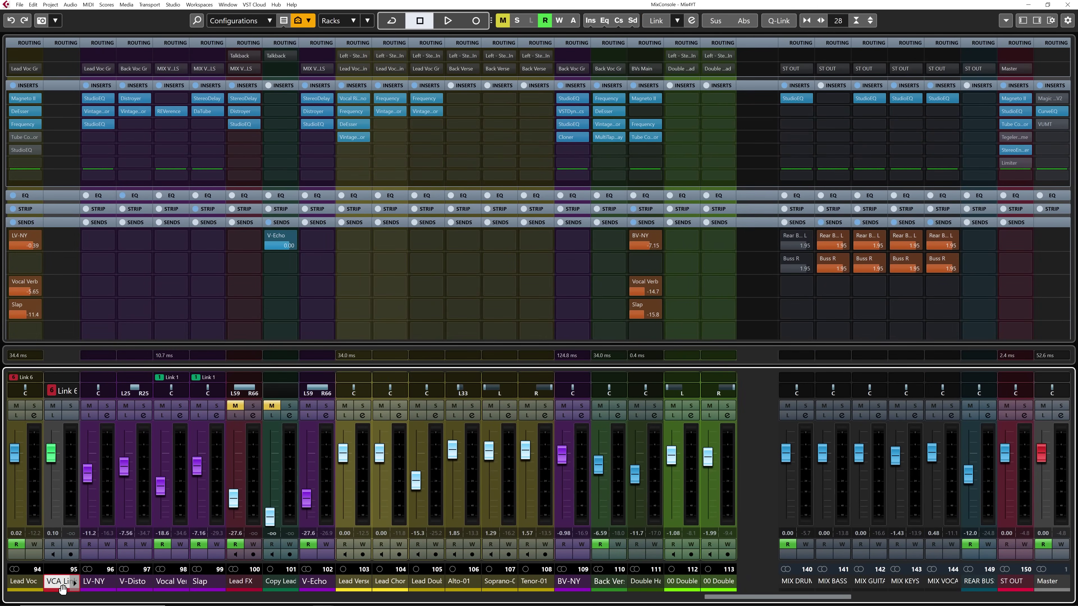
{"action": "key", "text": "F3"}
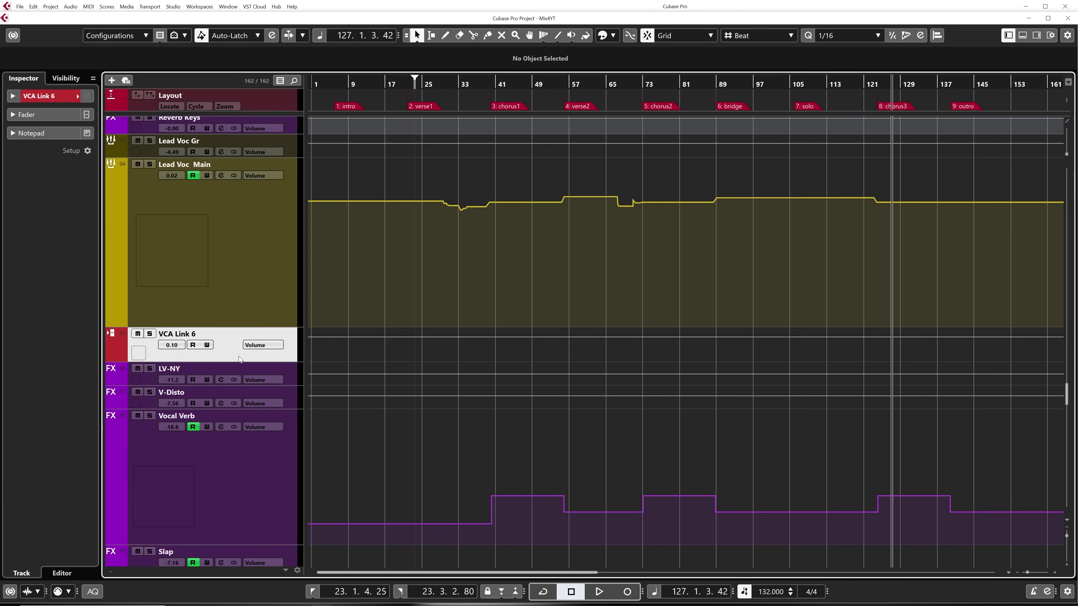
{"action": "left_click_drag", "start_coordinate": [255, 362], "coordinate": [261, 462]}
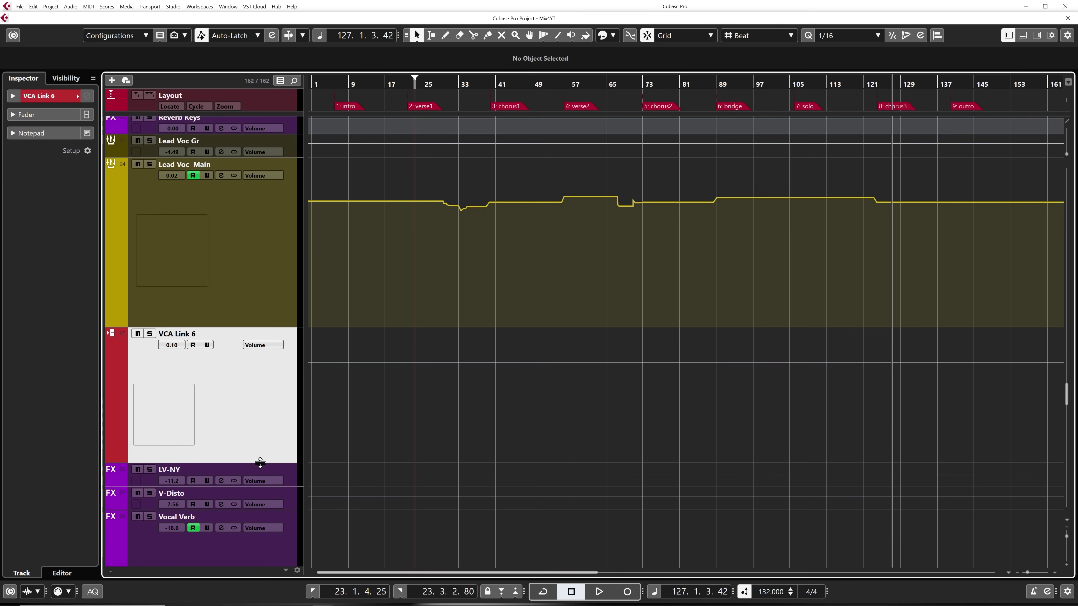
Write volume automation on the VCA Link 6 track by riding its fader during playback from position 26.3.1.0.
{"action": "left_click", "coordinate": [429, 138]}
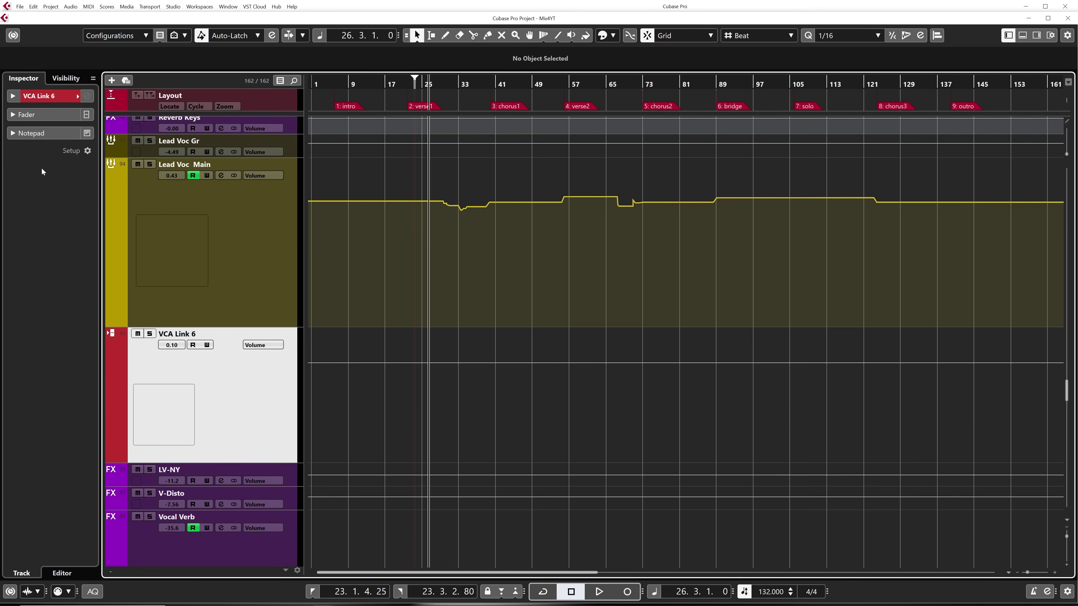
{"action": "left_click", "coordinate": [26, 114]}
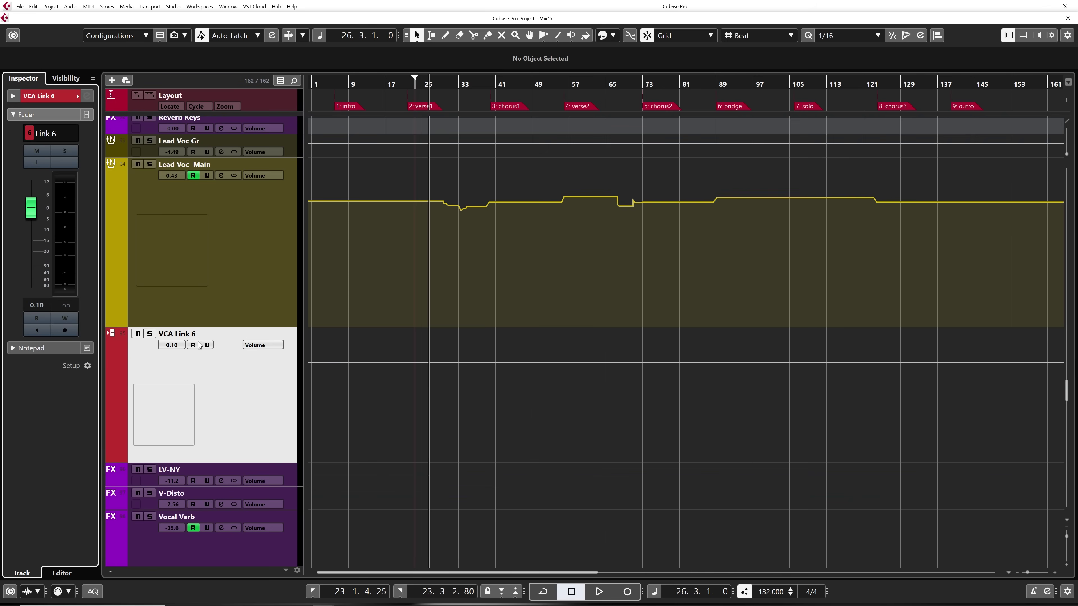
{"action": "left_click", "coordinate": [207, 344]}
{"action": "key", "text": "space"}
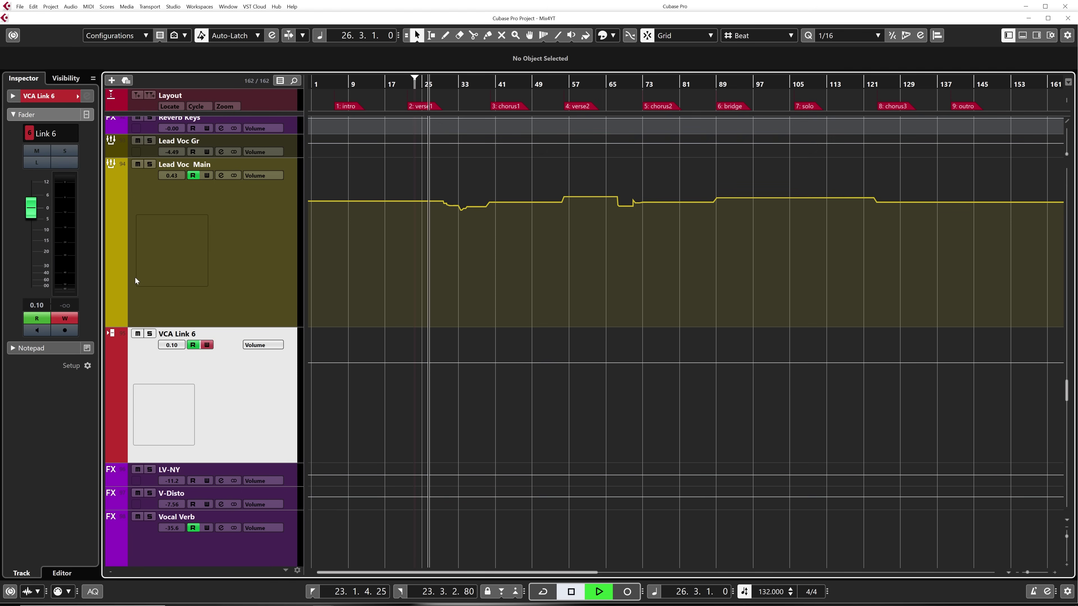
{"action": "mouse_move", "coordinate": [32, 208]}
{"action": "left_mouse_down"}
{"action": "mouse_move", "coordinate": [37, 247]}
{"action": "mouse_move", "coordinate": [50, 213]}
{"action": "left_mouse_up"}
{"action": "key", "text": "space"}
{"action": "key", "text": "h"}
{"action": "key", "text": "h"}
{"action": "key", "text": "h"}
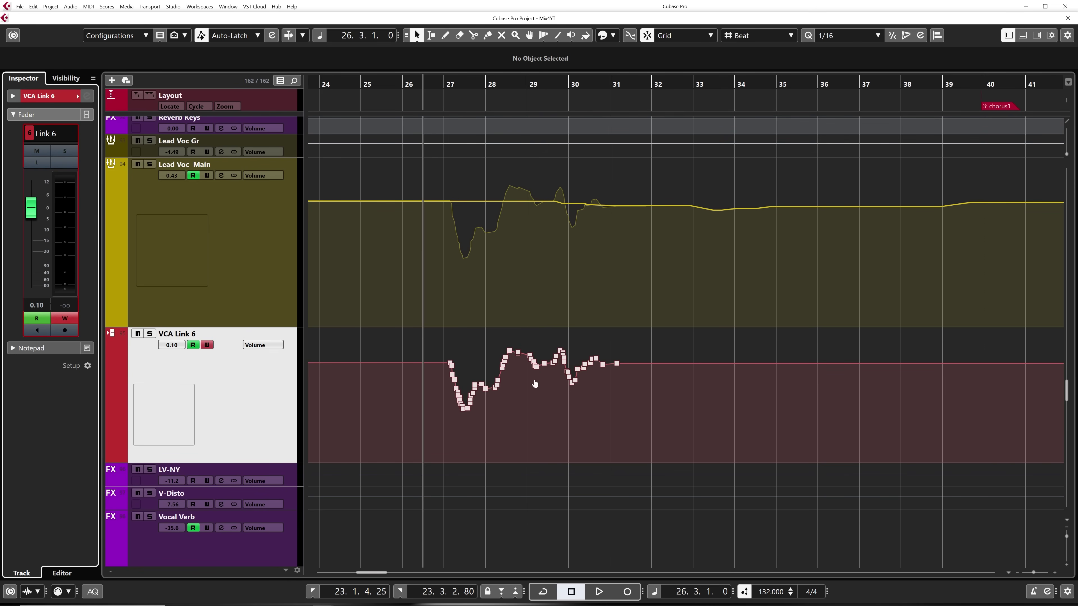
Turn off automation writing on VCA Link 6 and compare its curve with the Lead Voc Main volume automation.
{"action": "left_click", "coordinate": [233, 291]}
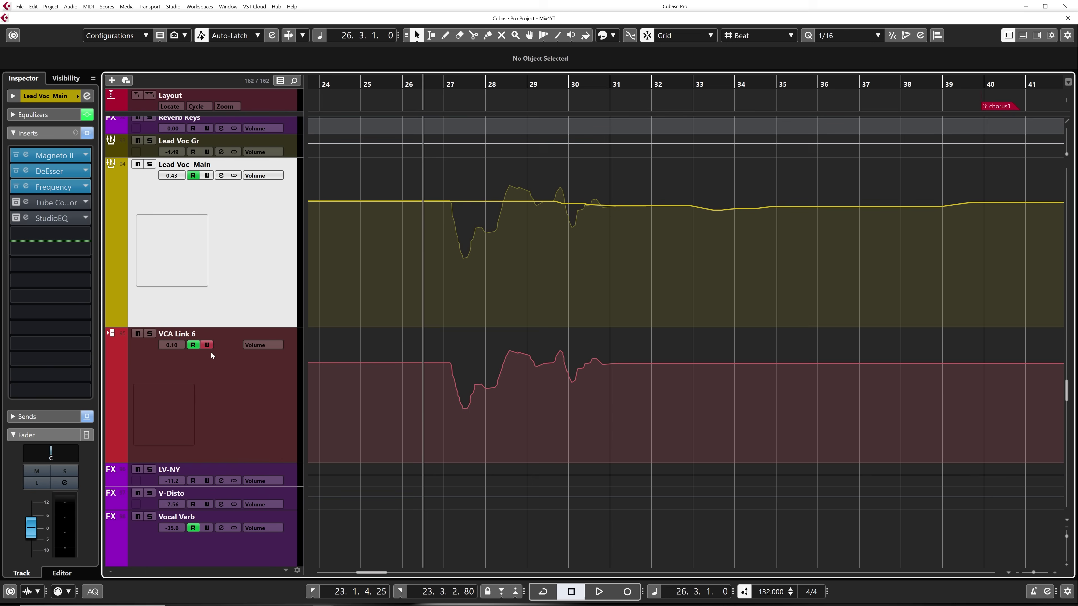
{"action": "left_click", "coordinate": [207, 345]}
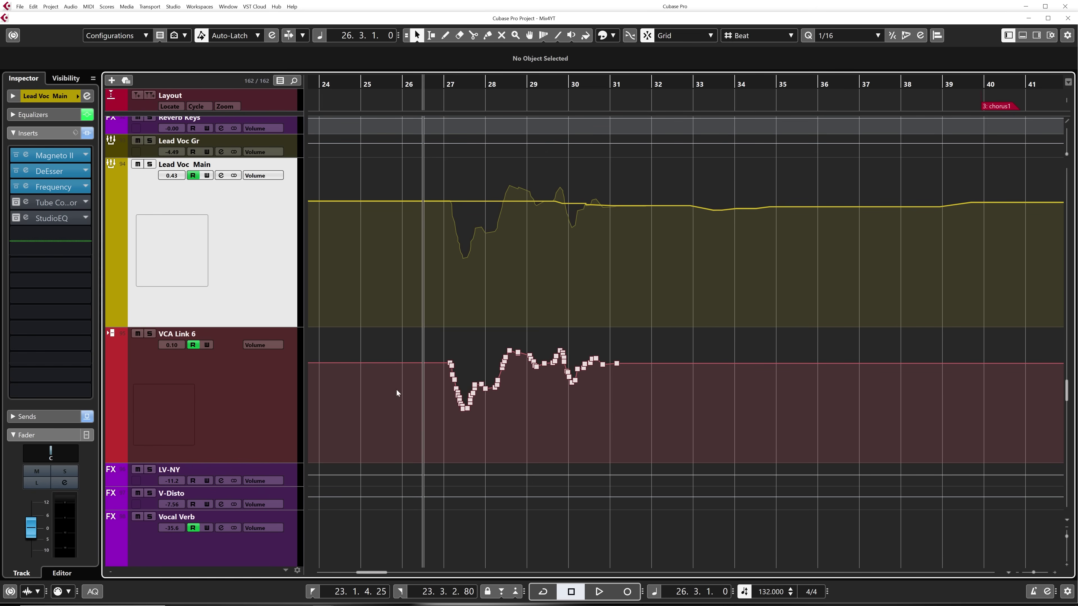
{"action": "left_click", "coordinate": [221, 379]}
{"action": "left_click", "coordinate": [246, 274]}
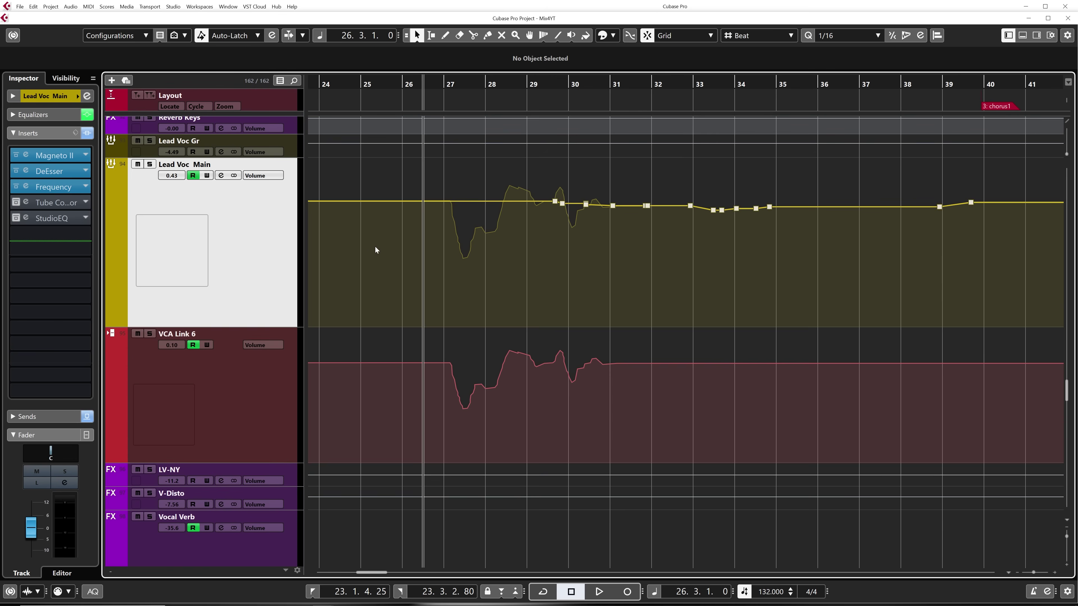
Select the Lead Voc Main volume automation points between bars 29 and 40, and clear the selection.
{"action": "scroll", "coordinate": [493, 271], "scroll_direction": "down", "scroll_amount": 4}
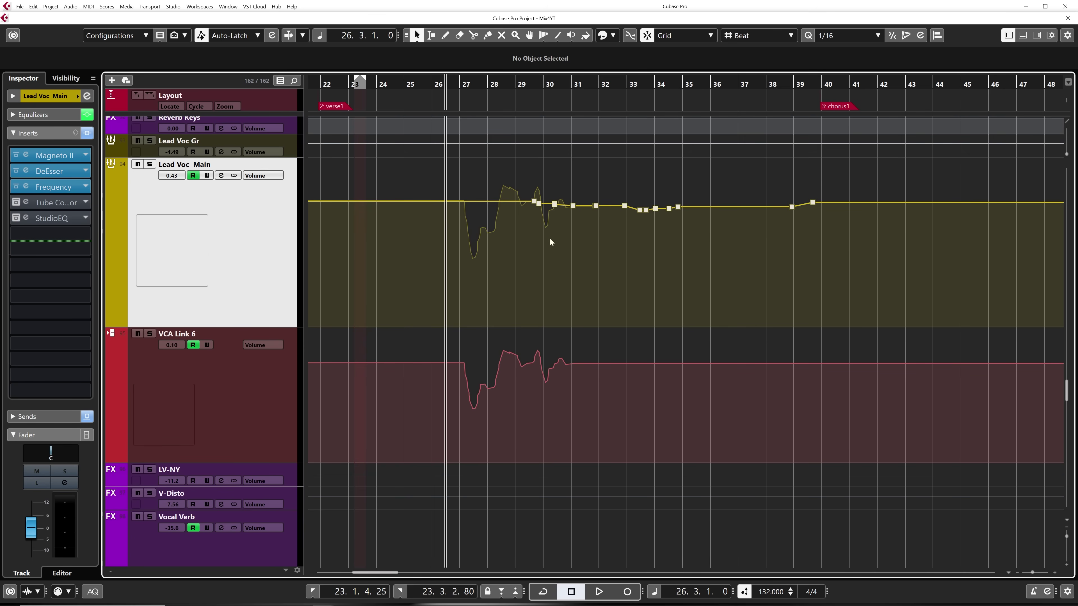
{"action": "scroll", "coordinate": [502, 246], "scroll_direction": "up", "scroll_amount": 1}
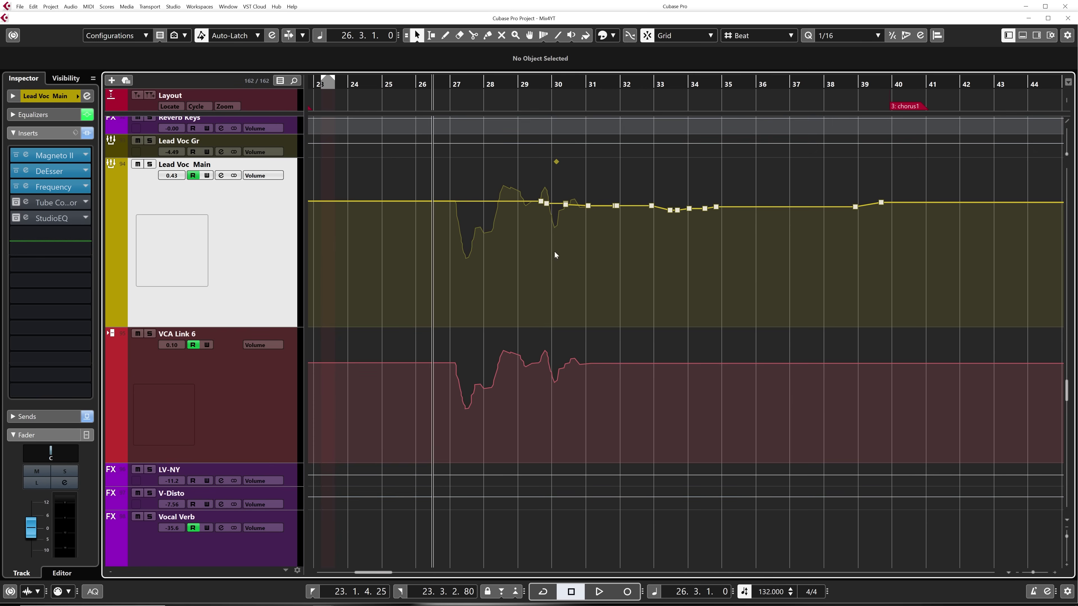
{"action": "left_click_drag", "start_coordinate": [521, 178], "coordinate": [970, 232]}
{"action": "left_click", "coordinate": [492, 181]}
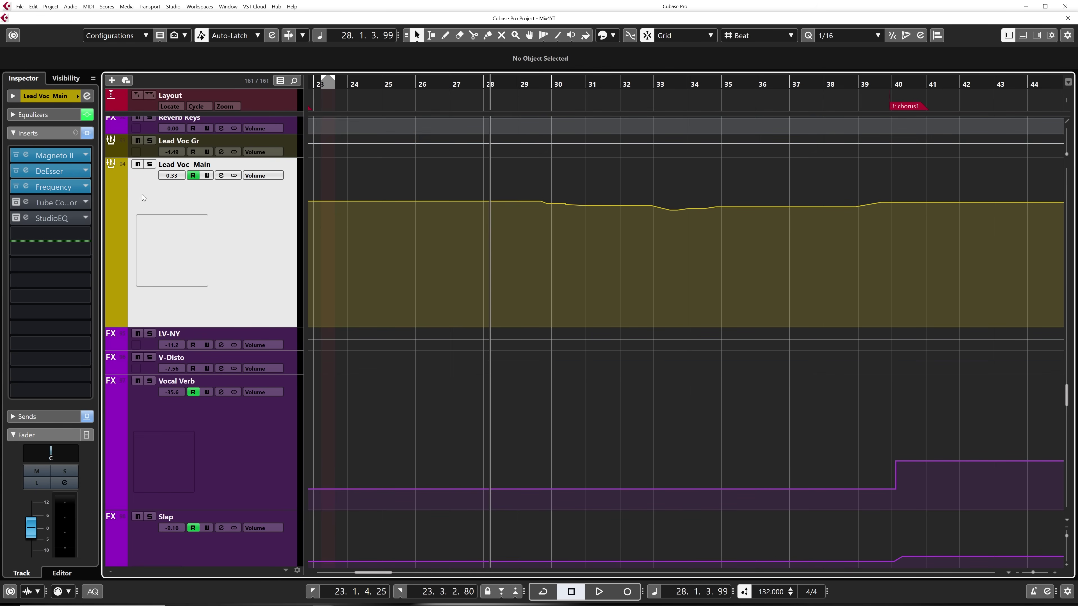
Try the output fader of the Frequency insert on Lead Voc Main, reset it to 0.0 dB and close the plug-in.
{"action": "left_click", "coordinate": [26, 187]}
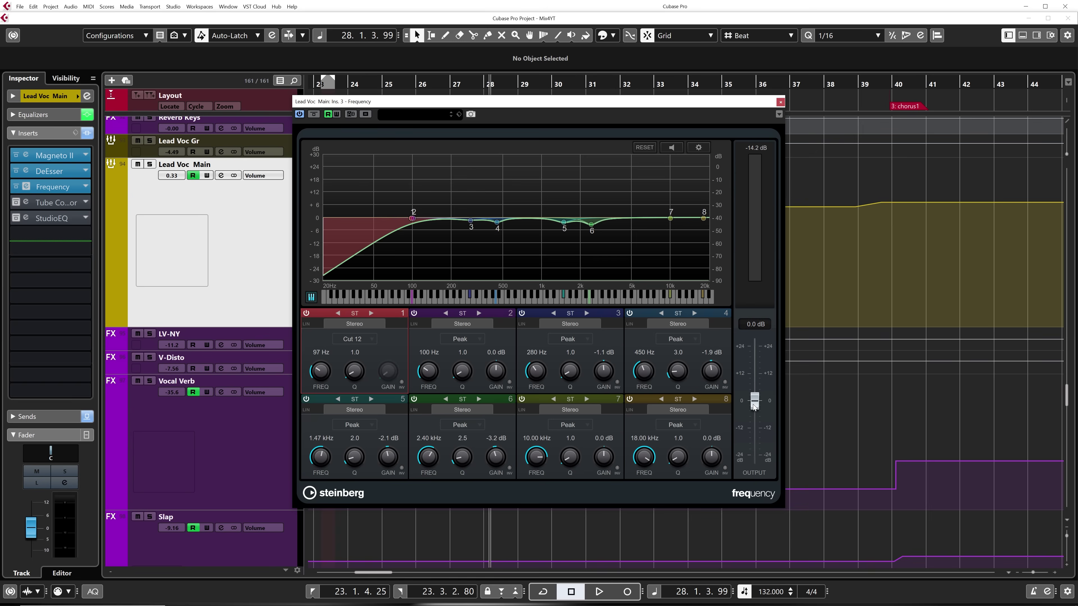
{"action": "left_click_drag", "start_coordinate": [753, 405], "coordinate": [750, 496]}
{"action": "left_click", "coordinate": [763, 454], "text": "ctrl"}
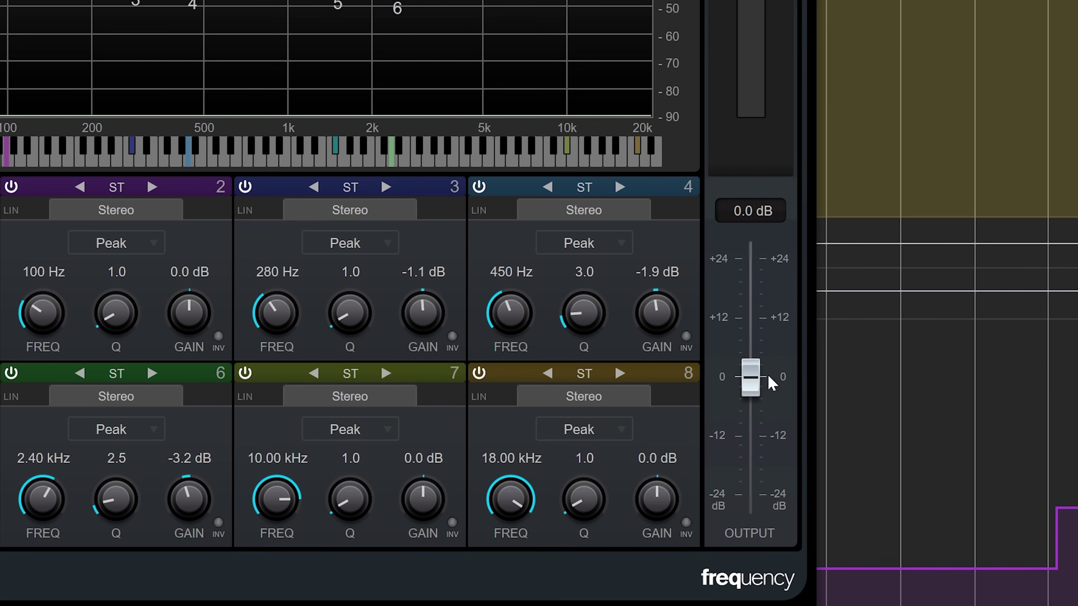
{"action": "mouse_move", "coordinate": [745, 395]}
{"action": "left_mouse_down"}
{"action": "mouse_move", "coordinate": [747, 425]}
{"action": "mouse_move", "coordinate": [756, 381]}
{"action": "left_mouse_up"}
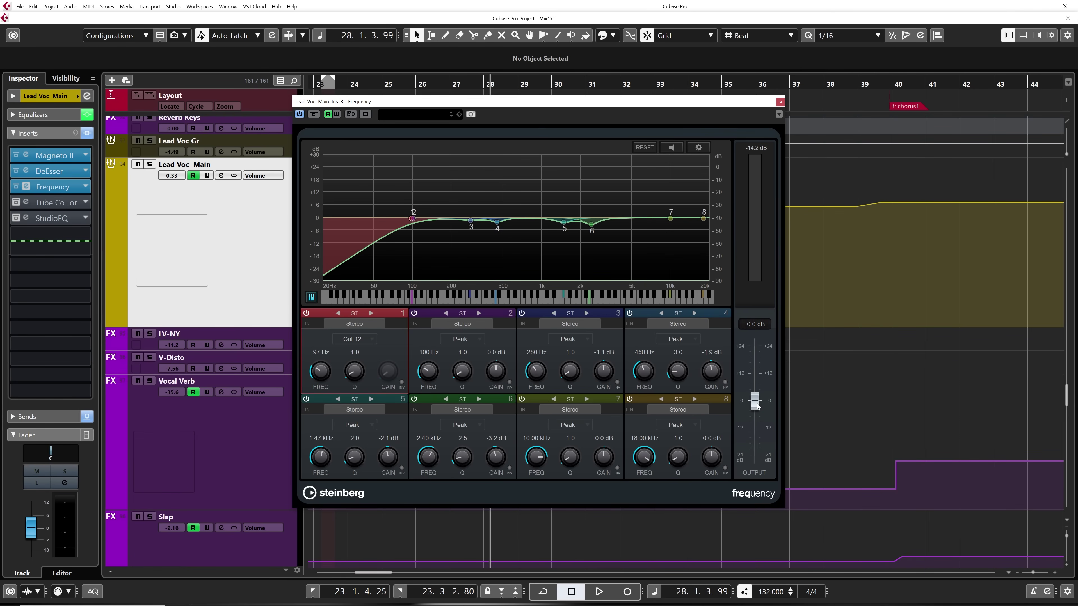
{"action": "left_click_drag", "start_coordinate": [756, 403], "coordinate": [755, 406]}
{"action": "left_click", "coordinate": [751, 408], "text": "ctrl"}
{"action": "left_click", "coordinate": [780, 102]}
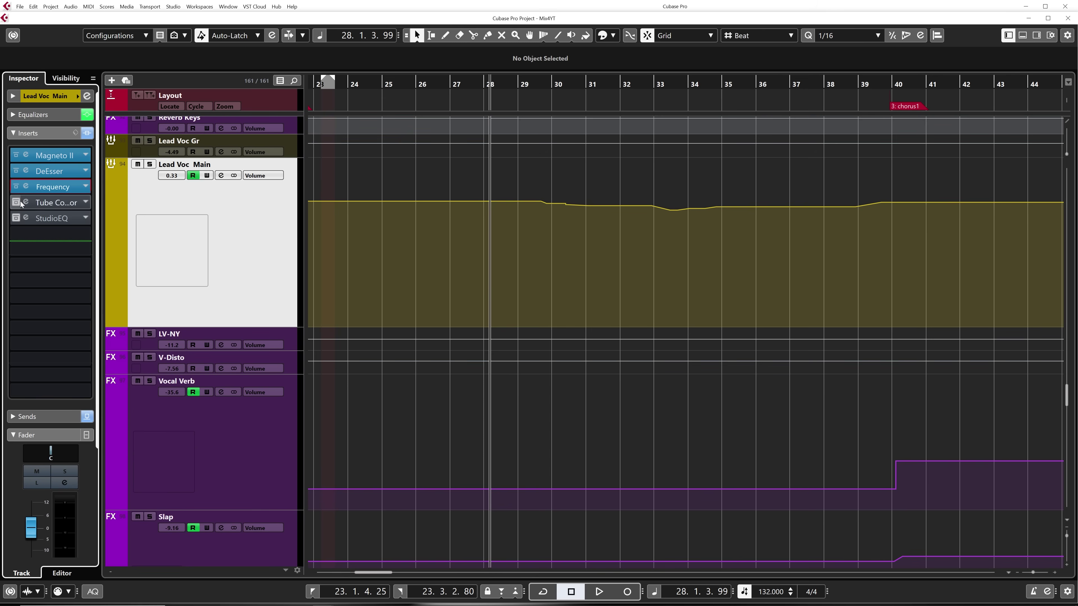
Activate the StudioEQ insert on Lead Voc Main, open it, and try its output fader with a reset to 0.0 dB.
{"action": "left_click", "coordinate": [26, 218]}
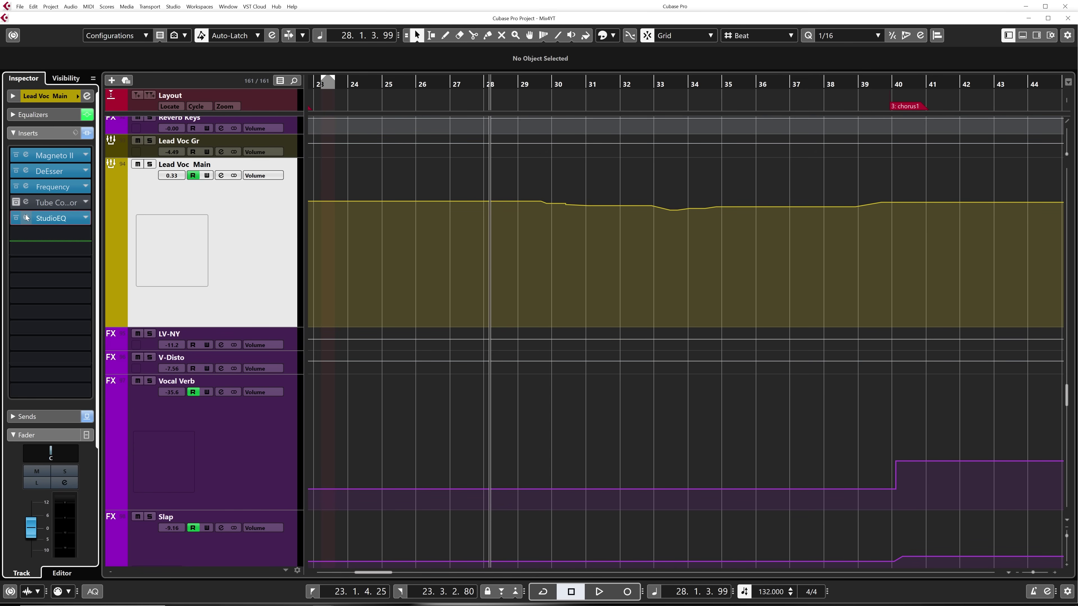
{"action": "left_click_drag", "start_coordinate": [704, 250], "coordinate": [533, 121]}
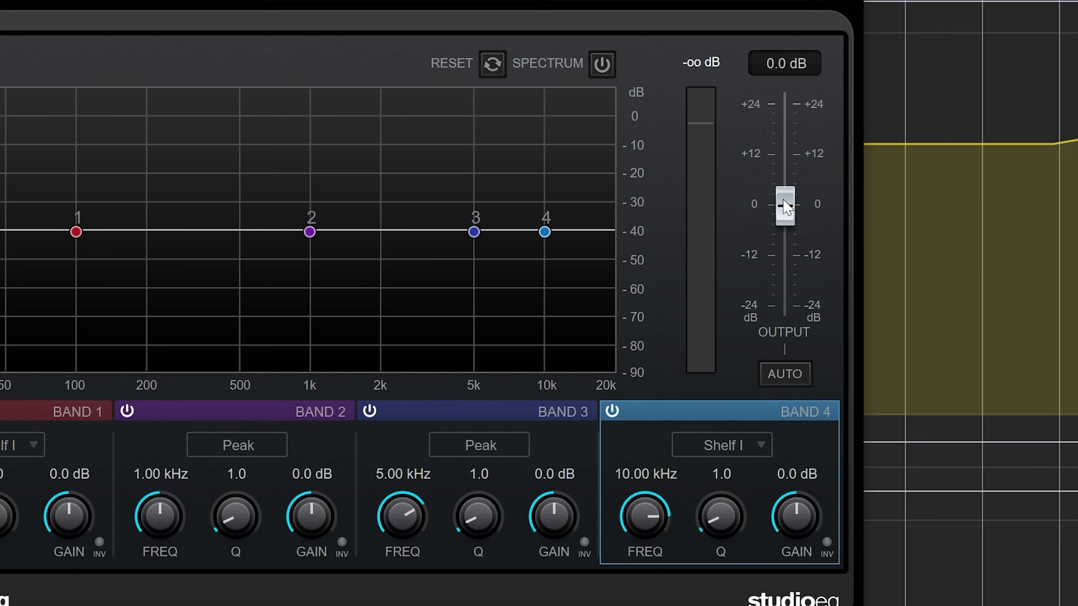
{"action": "left_click_drag", "start_coordinate": [736, 233], "coordinate": [734, 184]}
{"action": "left_click_drag", "start_coordinate": [778, 87], "coordinate": [783, 255]}
{"action": "left_click", "coordinate": [786, 226], "text": "ctrl"}
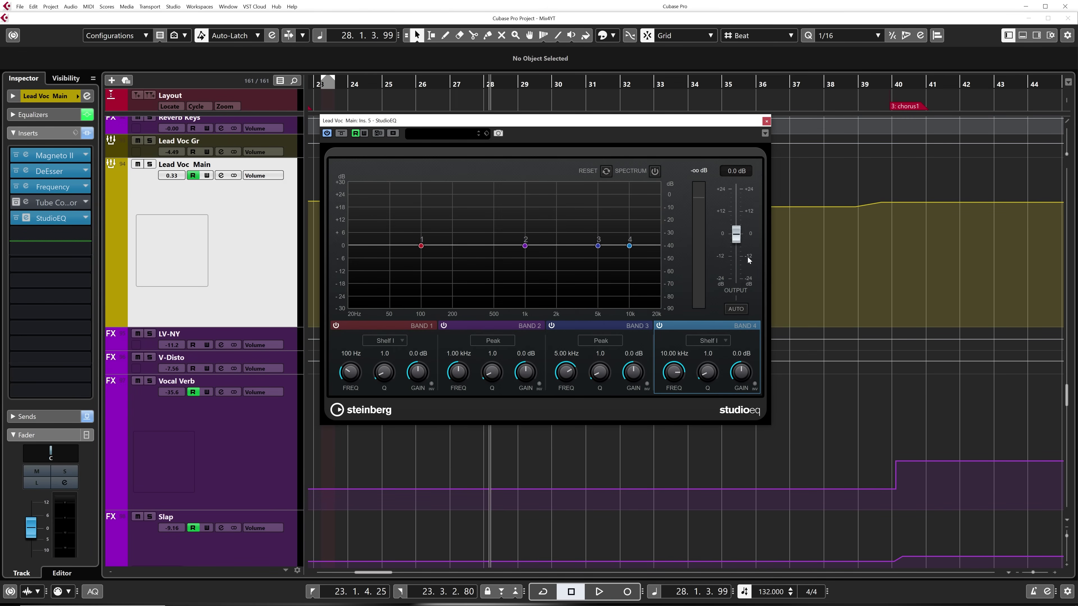
{"action": "left_click_drag", "start_coordinate": [737, 233], "coordinate": [738, 238]}
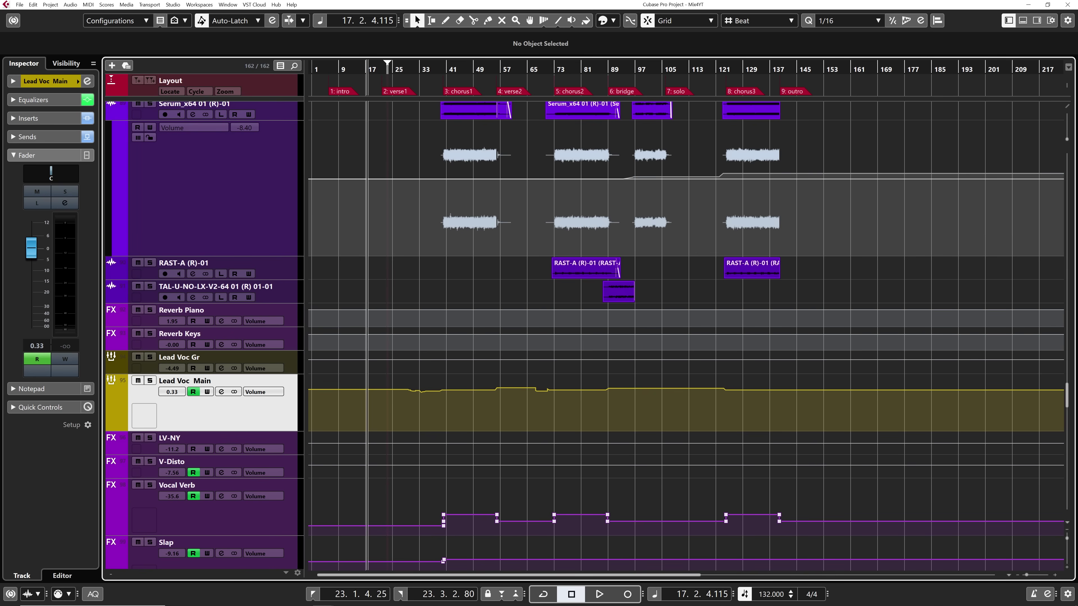
Select all volume automation points on the Serum_Dream Killer (R)-01 and Serum_x64 01 (R) 01-01 tracks.
{"action": "scroll", "coordinate": [220, 514], "scroll_direction": "up", "scroll_amount": 6}
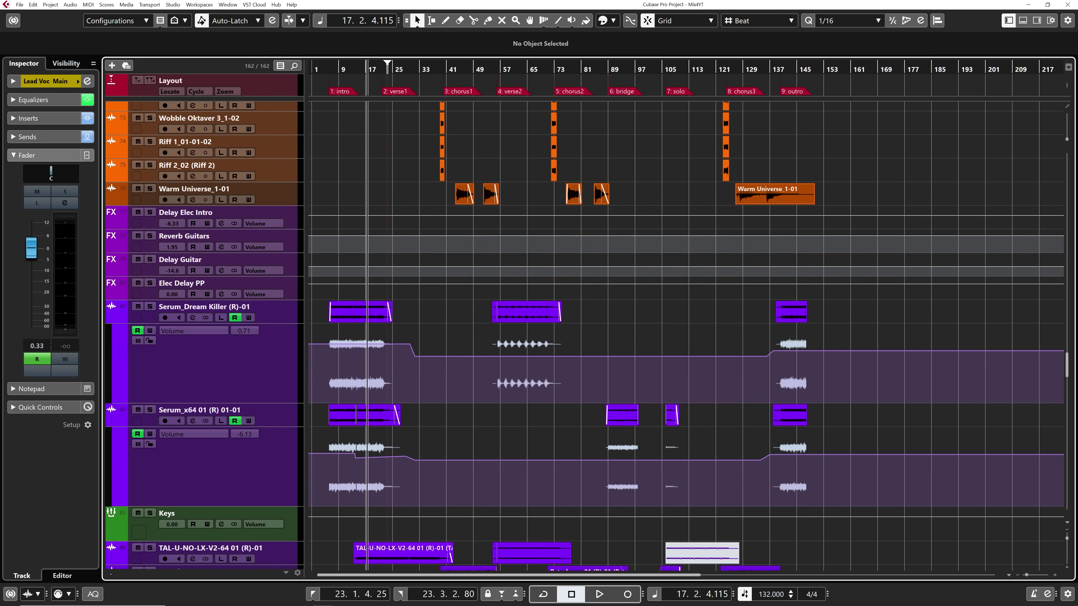
{"action": "left_click", "coordinate": [221, 308]}
{"action": "left_click", "coordinate": [271, 413], "text": "shift"}
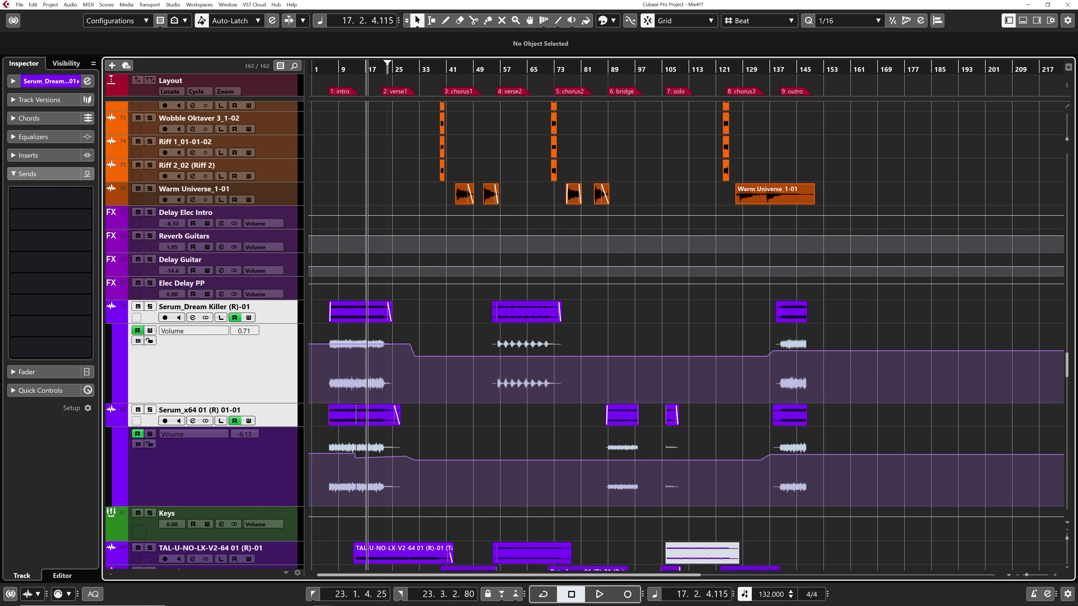
{"action": "left_click_drag", "start_coordinate": [372, 336], "coordinate": [815, 376]}
{"action": "left_click_drag", "start_coordinate": [338, 440], "coordinate": [856, 492]}
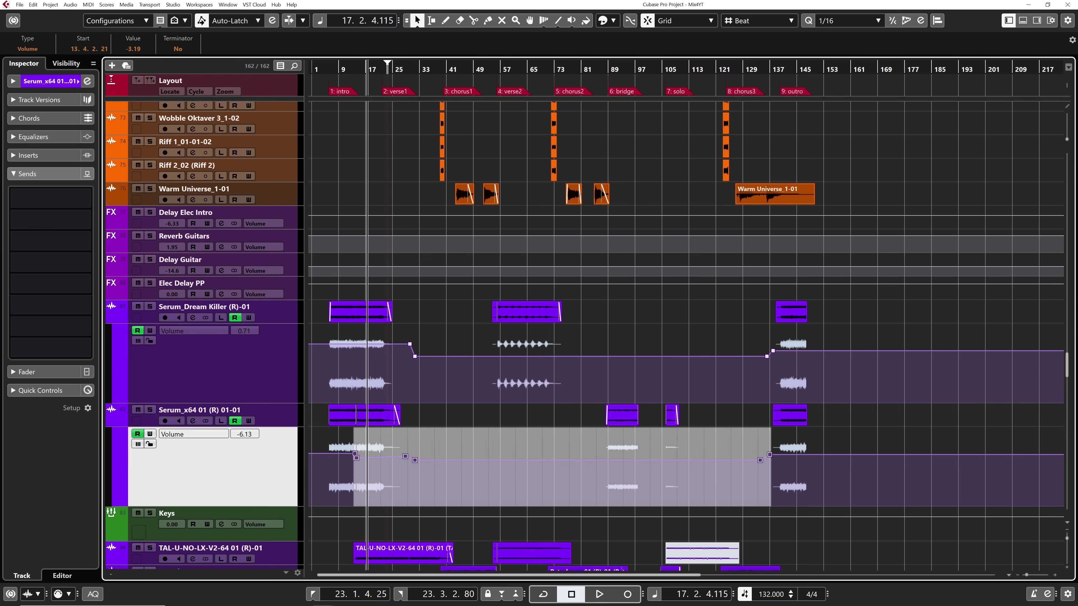
{"action": "left_click", "coordinate": [273, 311]}
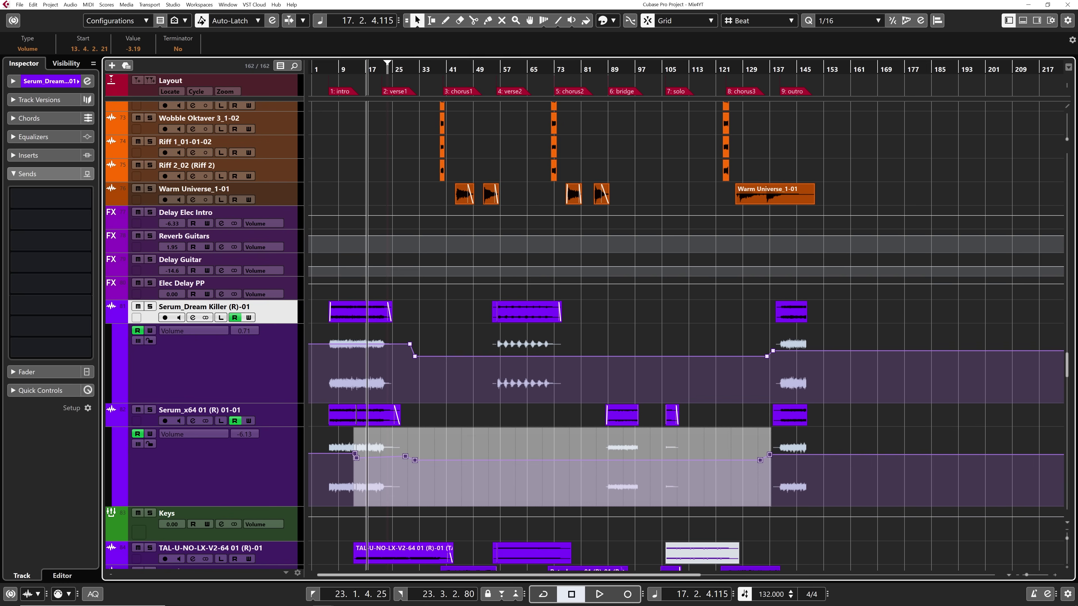
Lower the Keys group channel's volume to -5.54 dB and raise it slightly again.
{"action": "scroll", "coordinate": [378, 317], "scroll_direction": "down", "scroll_amount": 4}
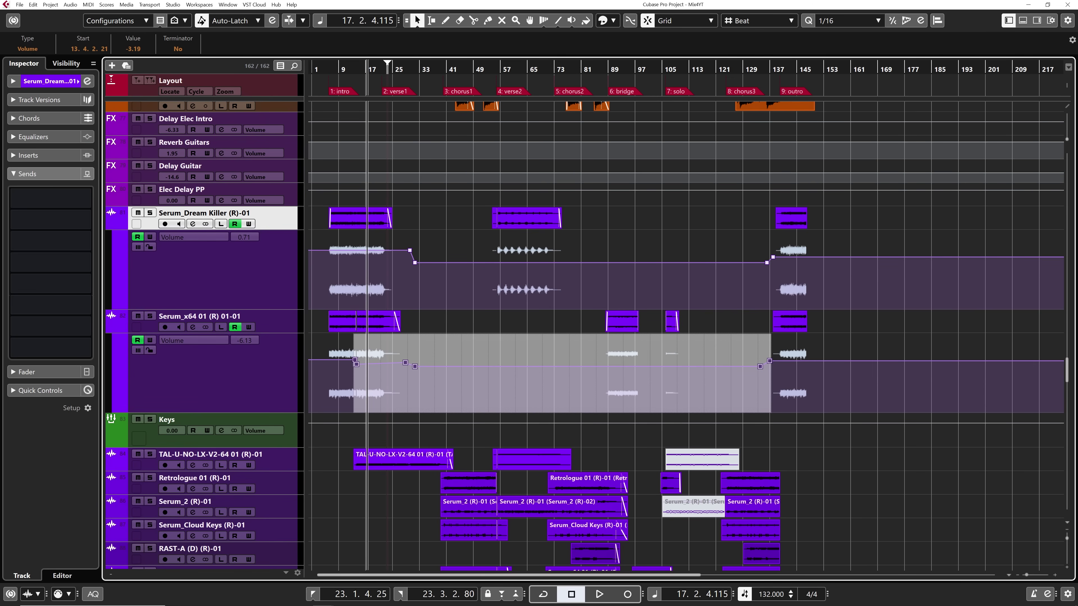
{"action": "left_click", "coordinate": [238, 424]}
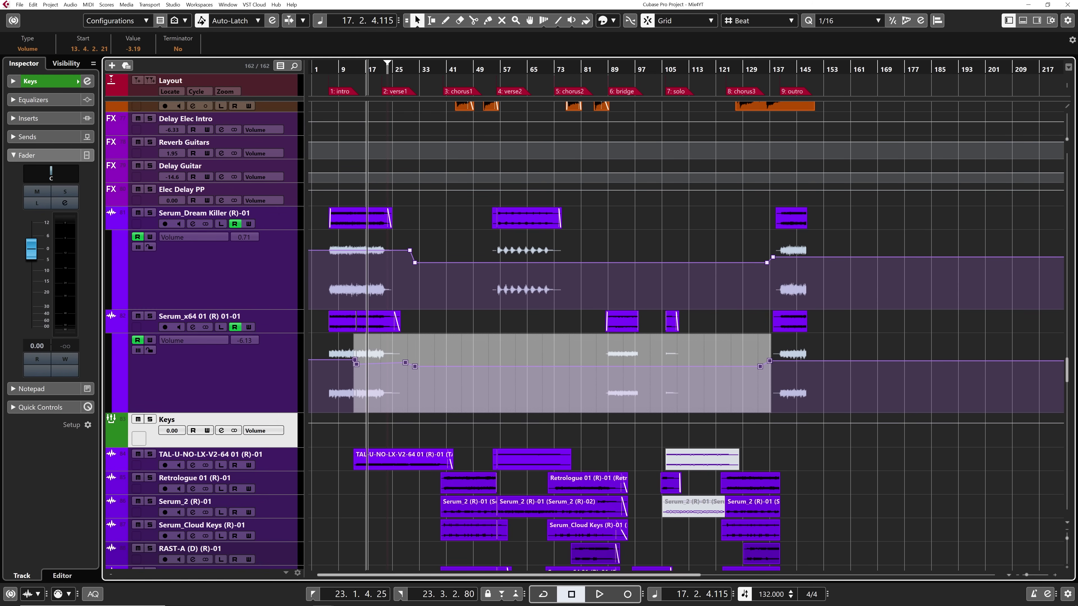
{"action": "mouse_move", "coordinate": [31, 249]}
{"action": "left_mouse_down"}
{"action": "mouse_move", "coordinate": [31, 289]}
{"action": "mouse_move", "coordinate": [31, 261]}
{"action": "left_mouse_up"}
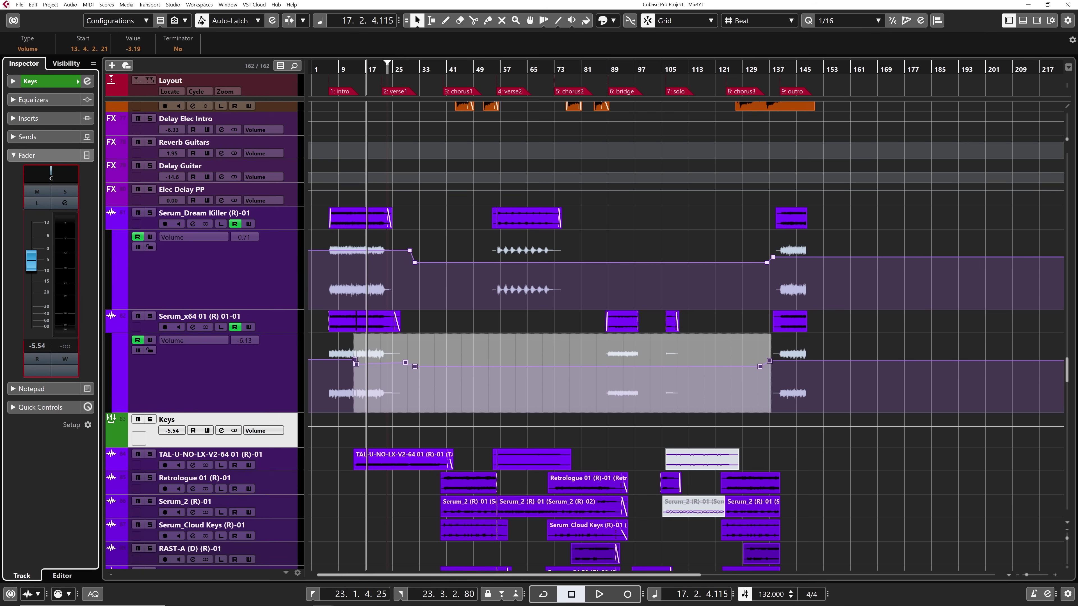
{"action": "mouse_move", "coordinate": [31, 261]}
{"action": "left_mouse_down"}
{"action": "mouse_move", "coordinate": [31, 246]}
{"action": "mouse_move", "coordinate": [31, 293]}
{"action": "mouse_move", "coordinate": [31, 237]}
{"action": "mouse_move", "coordinate": [31, 256]}
{"action": "left_mouse_up"}
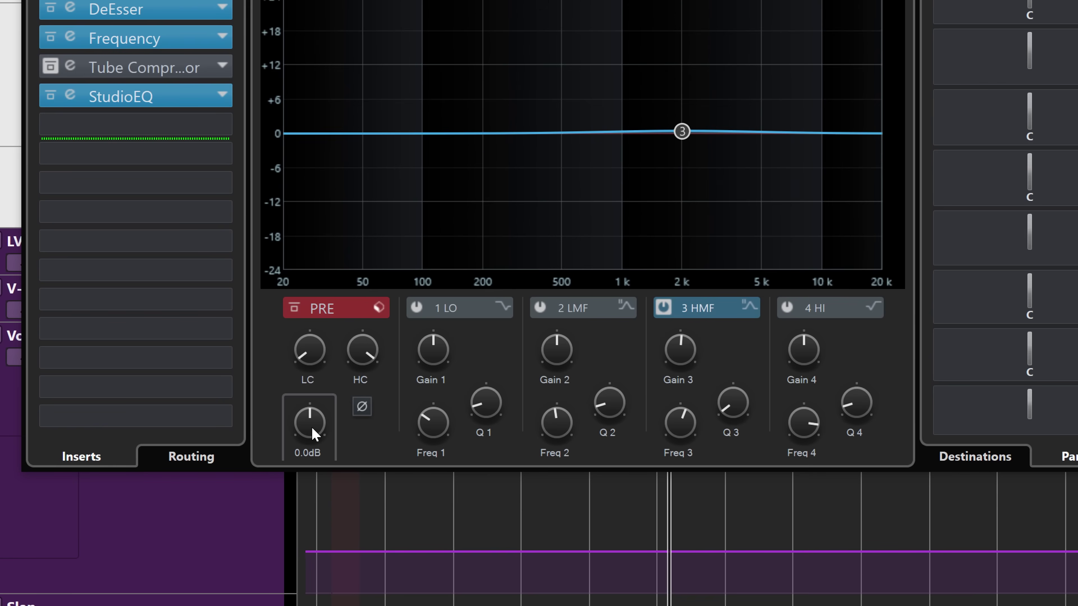
Lower the Lead Voc Main channel's Pre Gain to about -5.8 dB and reset it to 0.0 dB.
{"action": "scroll", "coordinate": [310, 426], "scroll_direction": "down", "scroll_amount": 4}
{"action": "scroll", "coordinate": [310, 425], "scroll_direction": "down", "scroll_amount": 7}
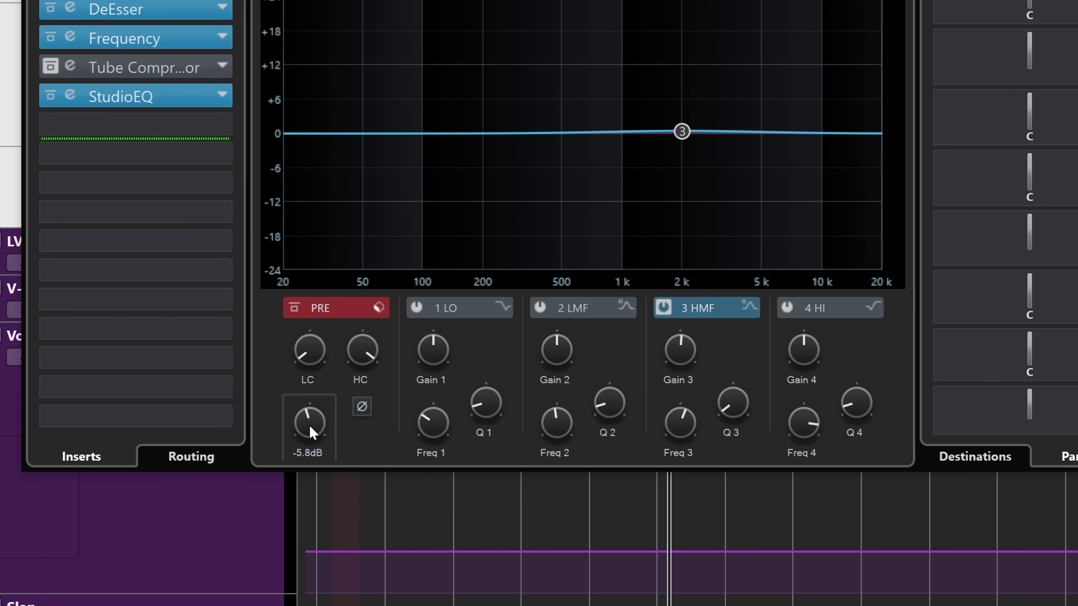
{"action": "scroll", "coordinate": [310, 430], "scroll_direction": "up", "scroll_amount": 6}
{"action": "left_click", "coordinate": [310, 429], "text": "ctrl"}
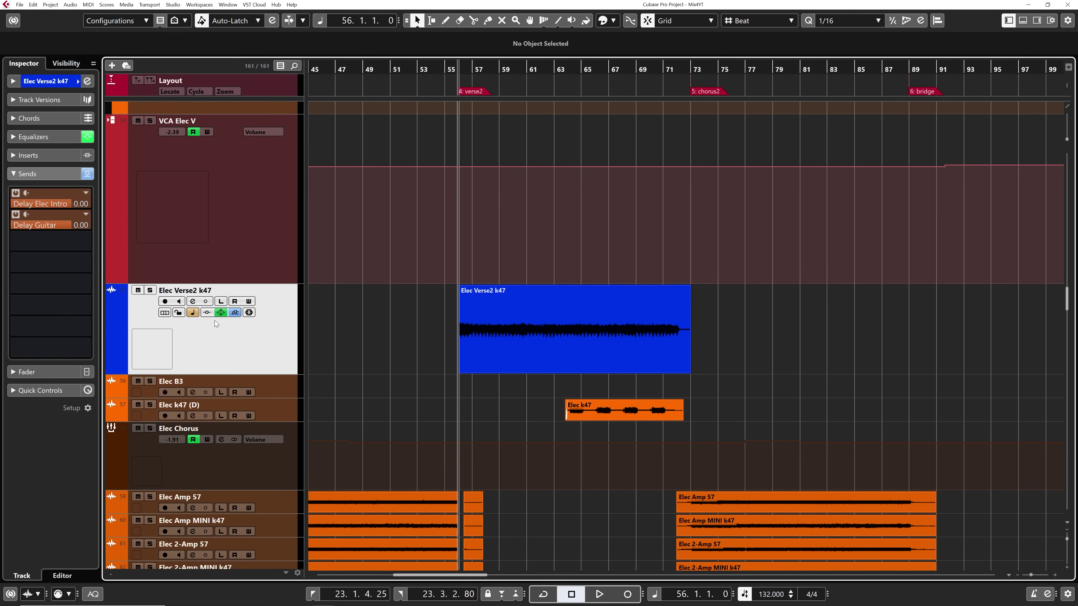
Show the send panning in the channel settings of Elec Verse2 k47, check the Link Panners option and try the channel panner.
{"action": "key", "text": "e"}
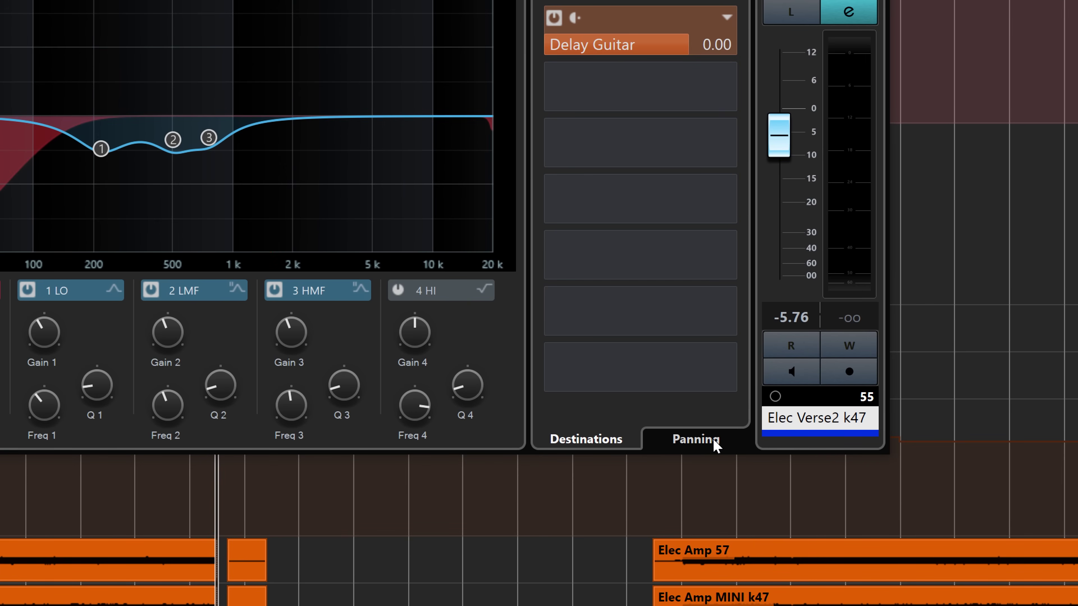
{"action": "left_click", "coordinate": [714, 441]}
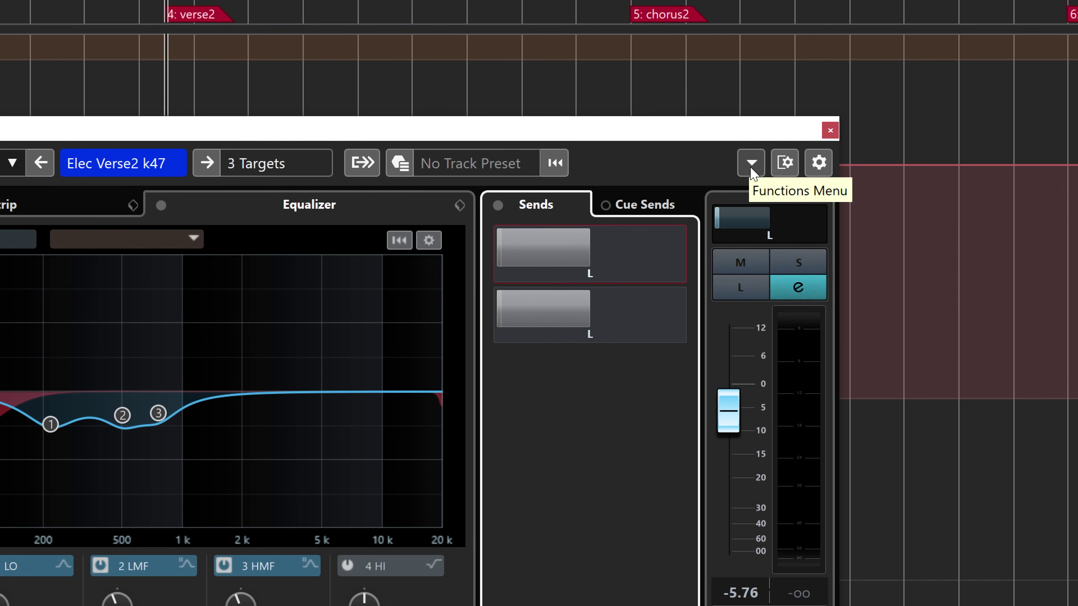
{"action": "left_click", "coordinate": [750, 167]}
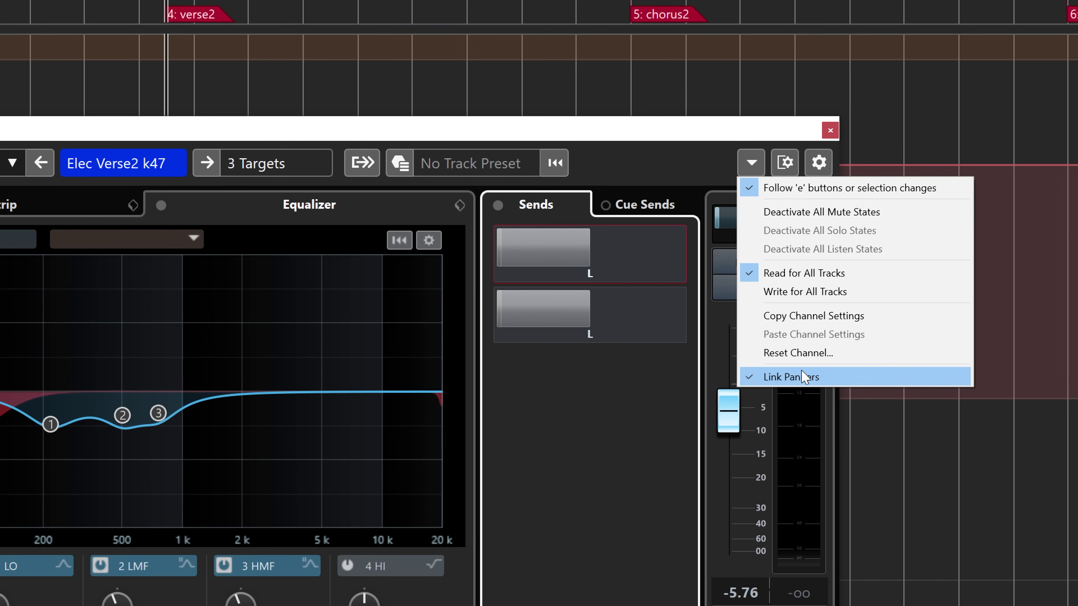
{"action": "left_click", "coordinate": [565, 395]}
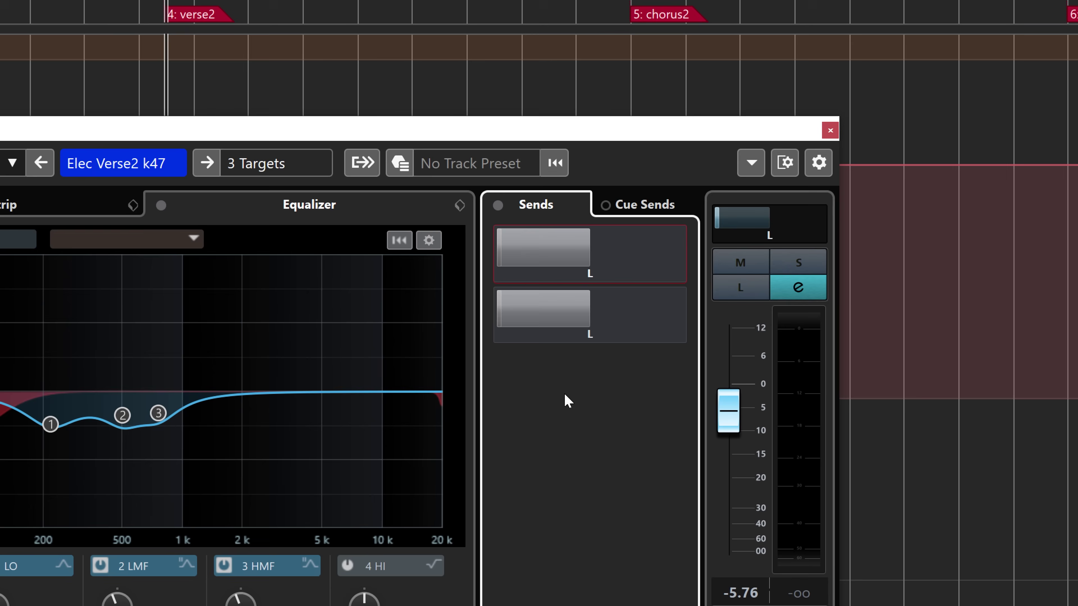
{"action": "mouse_move", "coordinate": [725, 221]}
{"action": "left_mouse_down"}
{"action": "mouse_move", "coordinate": [821, 221]}
{"action": "mouse_move", "coordinate": [717, 220]}
{"action": "left_mouse_up"}
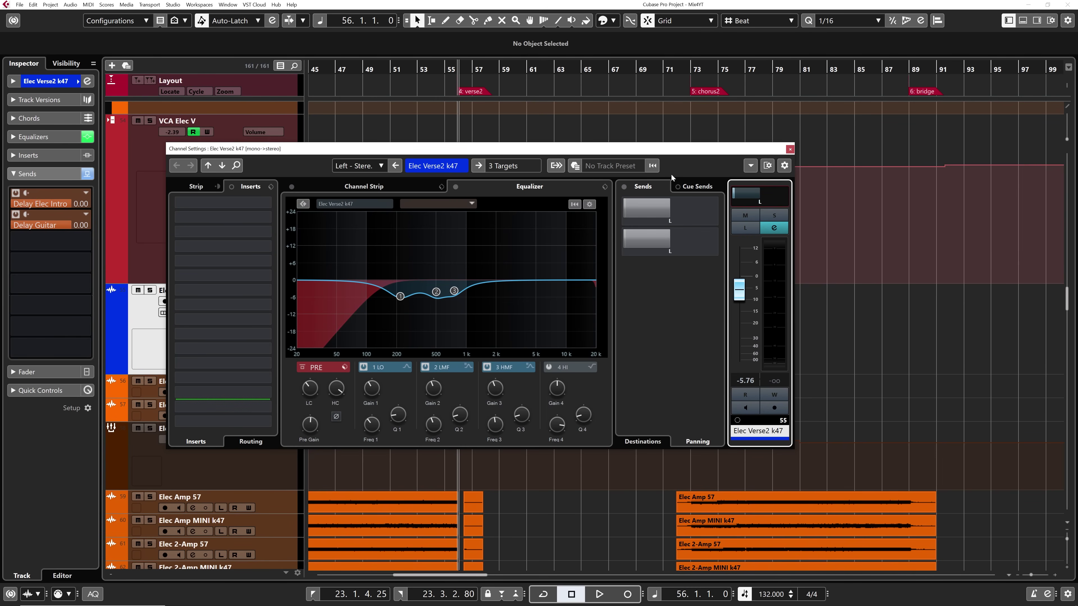
Solo the Elec Verse2 k47 channel and play it from bar 56 with both sends panned left.
{"action": "left_click", "coordinate": [774, 216]}
{"action": "key", "text": "space"}
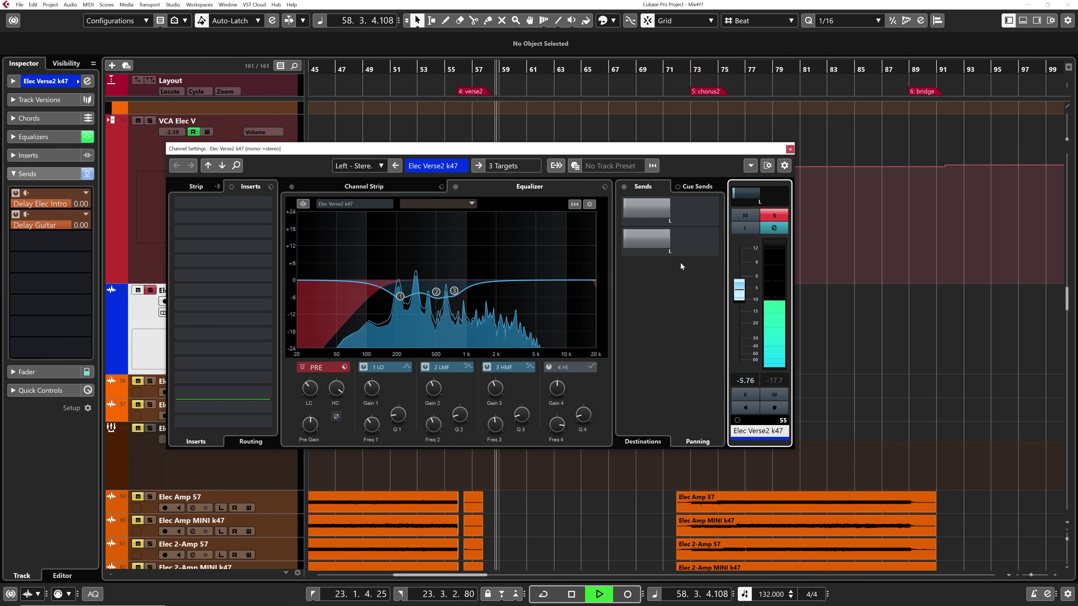
{"action": "key", "text": "space"}
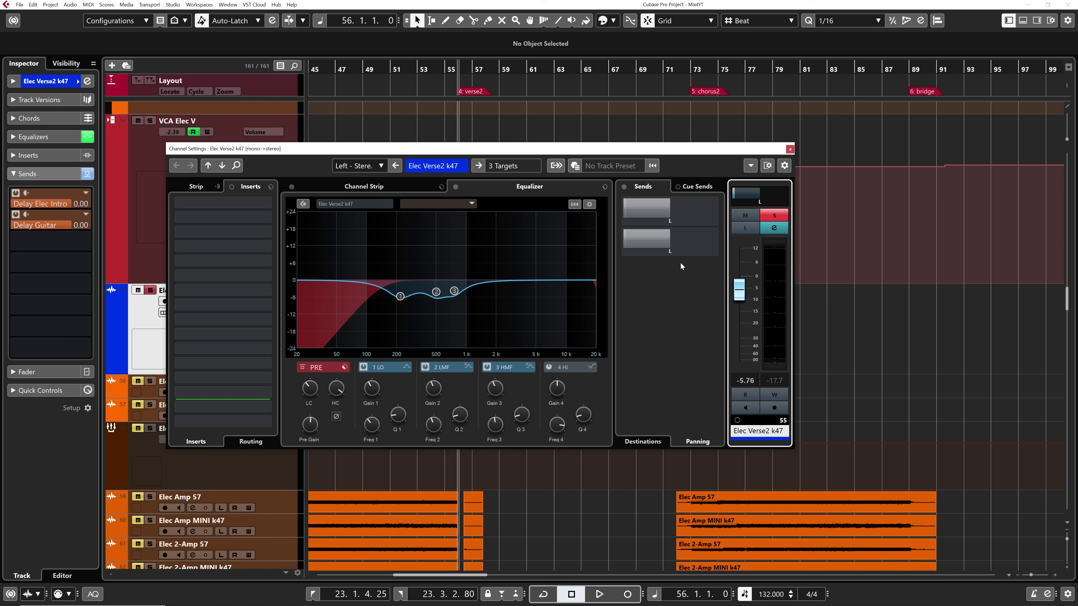
Pan both sends of Elec Verse2 k47 hard right and play the soloed channel from bar 56.
{"action": "mouse_move", "coordinate": [628, 211]}
{"action": "left_click_drag", "start_coordinate": [633, 211], "coordinate": [764, 214]}
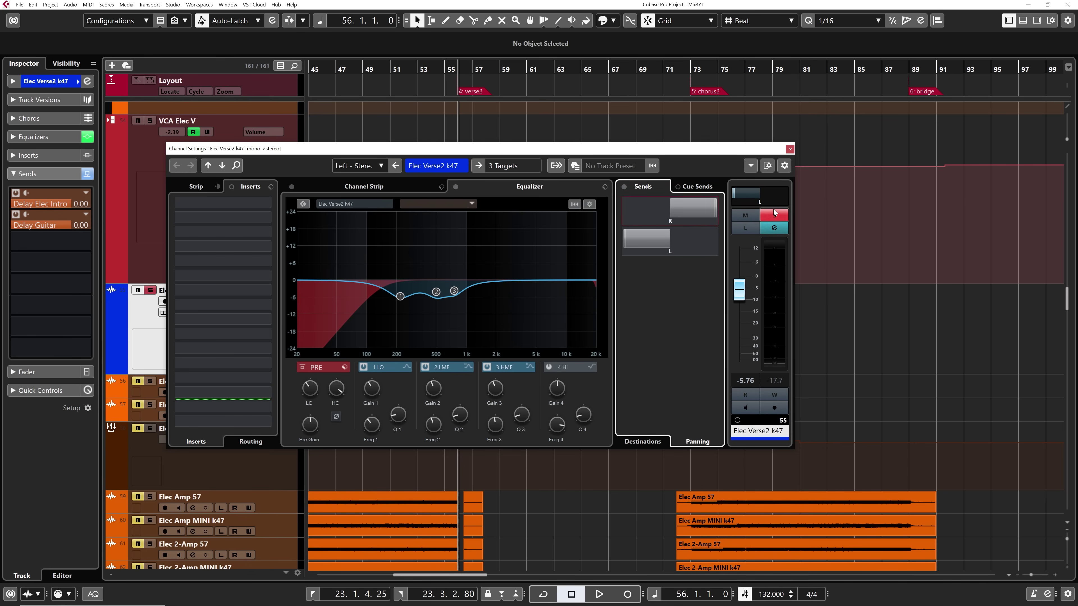
{"action": "left_click_drag", "start_coordinate": [645, 236], "coordinate": [741, 239]}
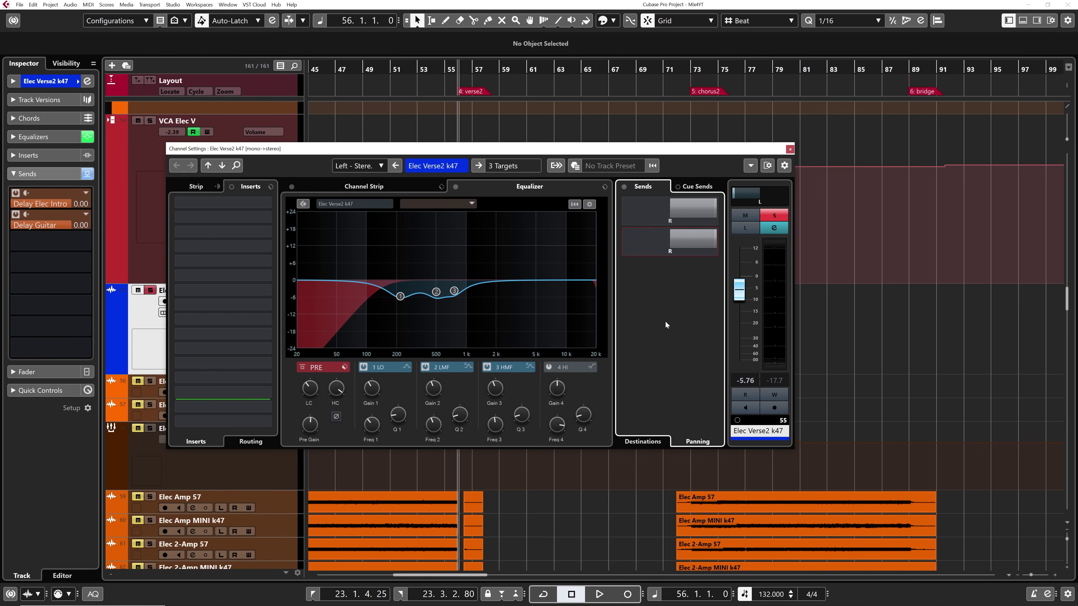
{"action": "key", "text": "space"}
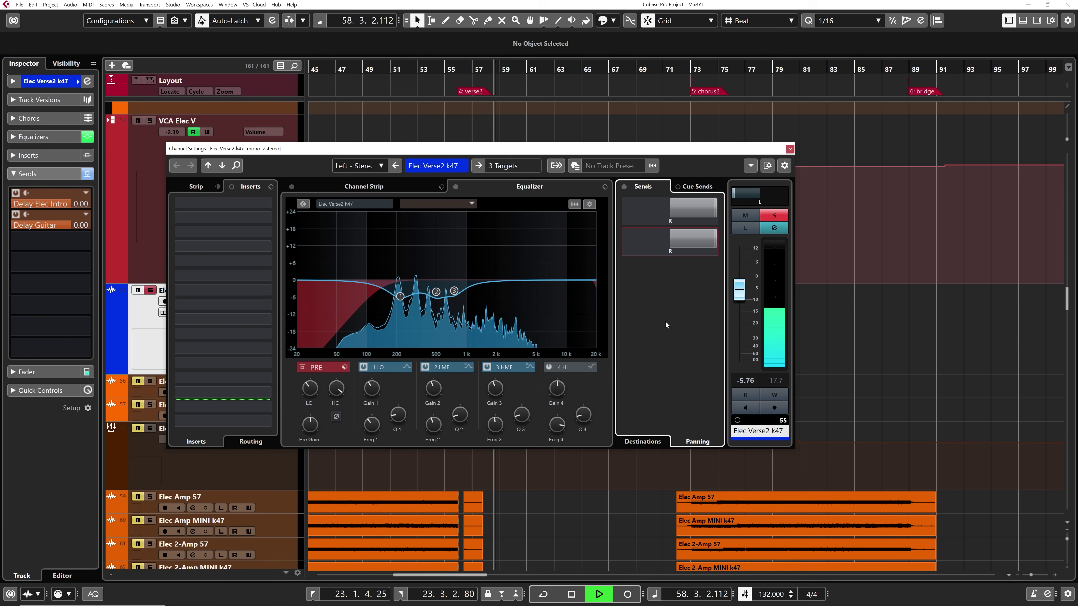
{"action": "key", "text": "space"}
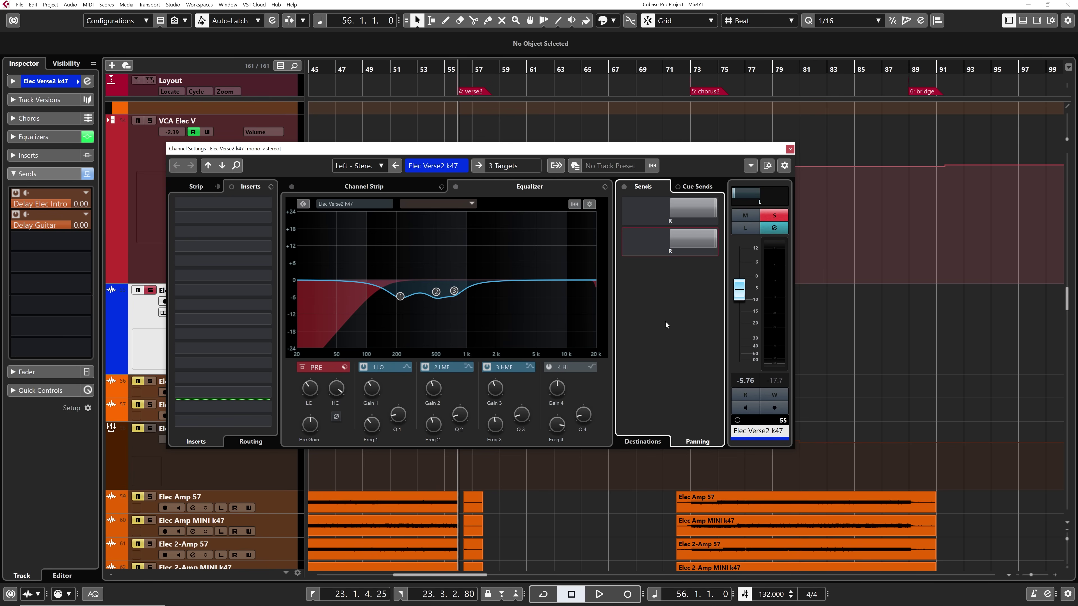
Center the panning of both Elec Verse2 k47 sends and play the soloed channel from bar 56.
{"action": "left_click", "coordinate": [710, 214]}
{"action": "left_click_drag", "start_coordinate": [698, 239], "coordinate": [544, 250]}
{"action": "left_click", "coordinate": [676, 247], "text": "ctrl"}
{"action": "left_click", "coordinate": [679, 224], "text": "ctrl"}
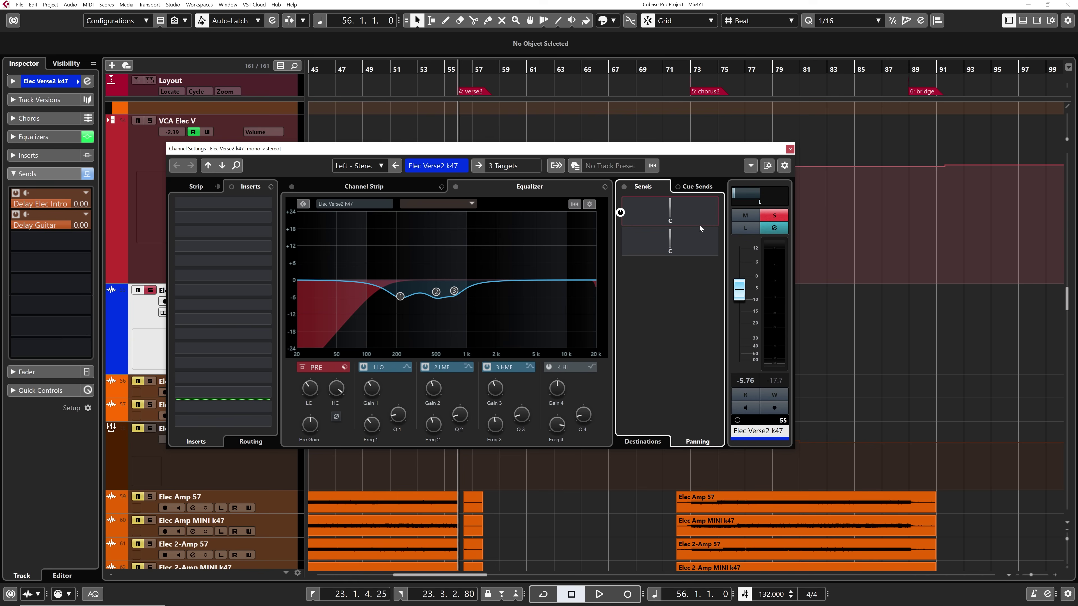
{"action": "key", "text": "space"}
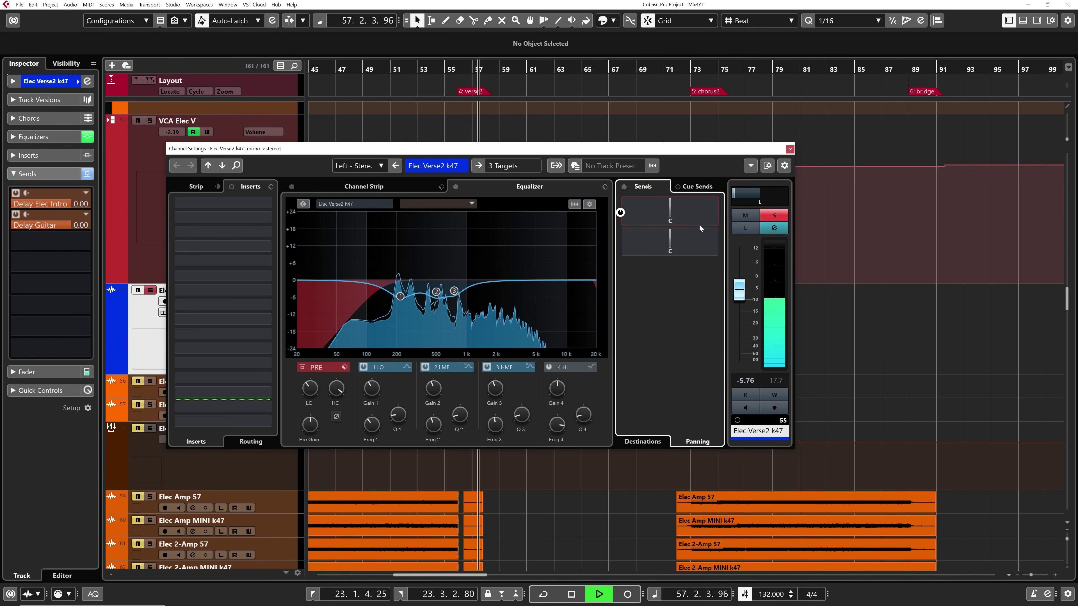
{"action": "key", "text": "space"}
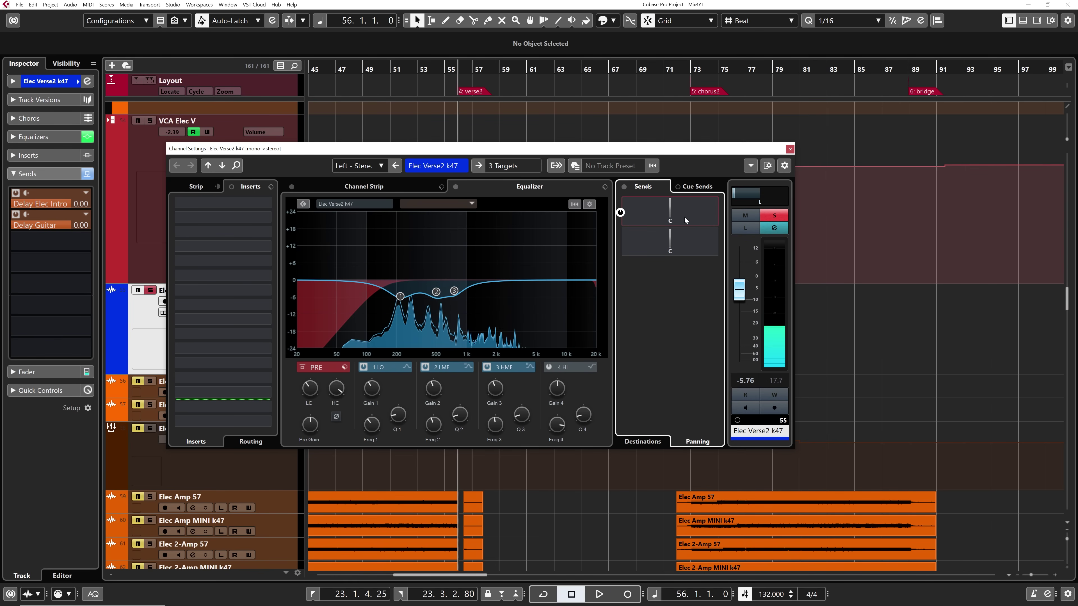
Pan both sends of the Elec Verse2 k47 channel hard left.
{"action": "left_click_drag", "start_coordinate": [677, 213], "coordinate": [624, 214]}
{"action": "left_click_drag", "start_coordinate": [667, 251], "coordinate": [620, 250]}
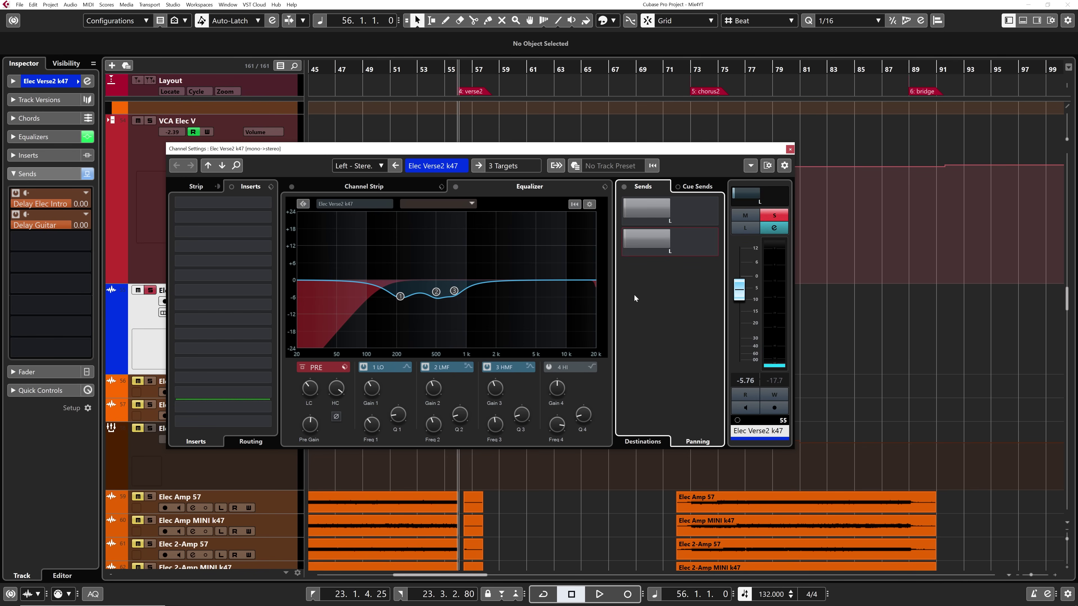
{"action": "left_click", "coordinate": [736, 196]}
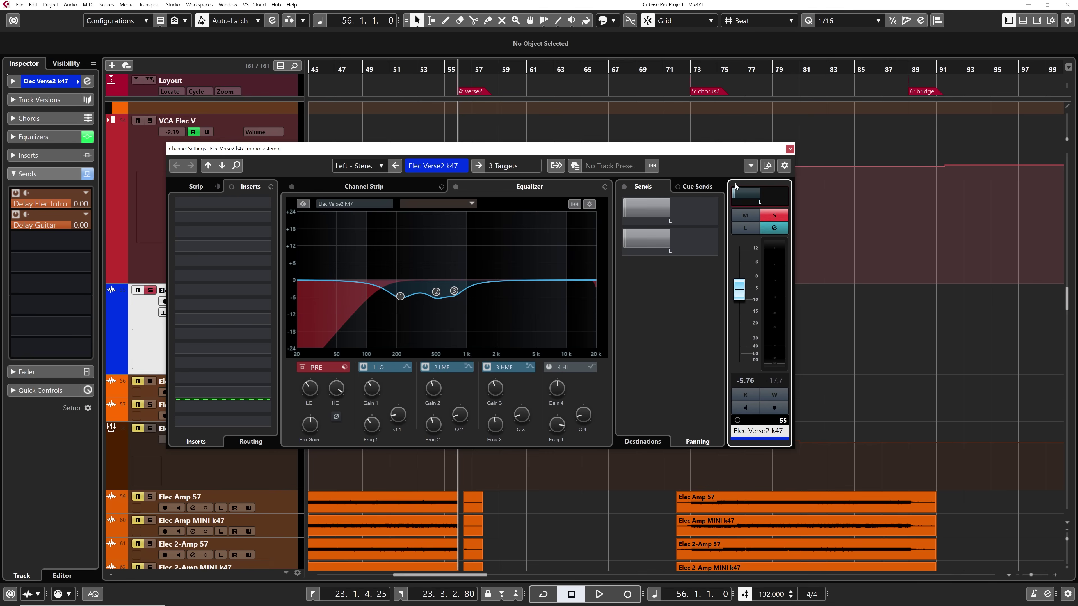
Turn off Link Panners, move only the Elec Verse2 k47 channel panner, leaving it hard left, and close the channel settings.
{"action": "left_click", "coordinate": [750, 166]}
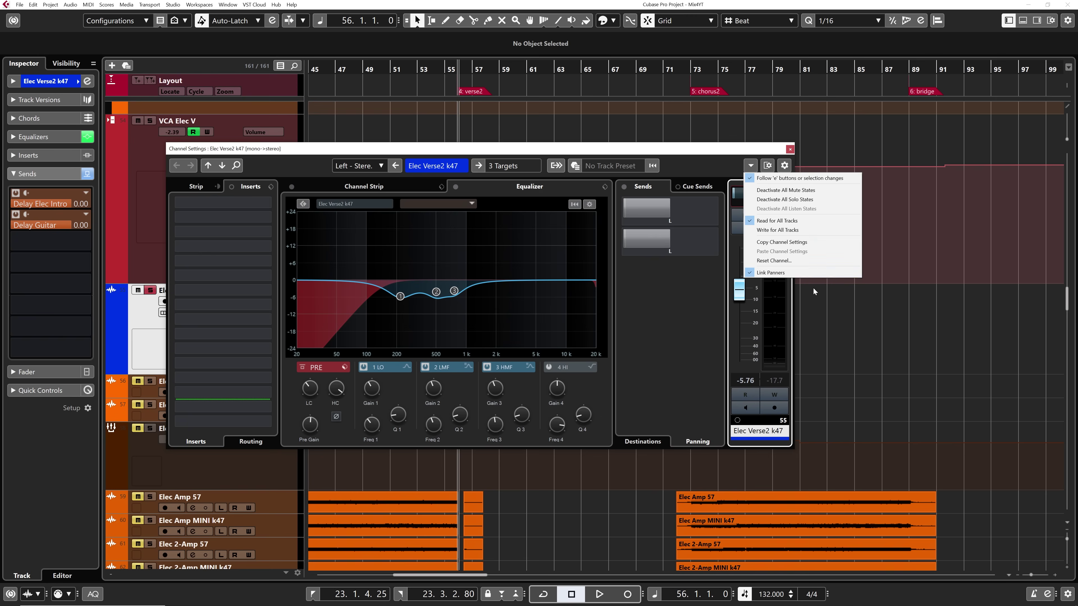
{"action": "left_click", "coordinate": [788, 273]}
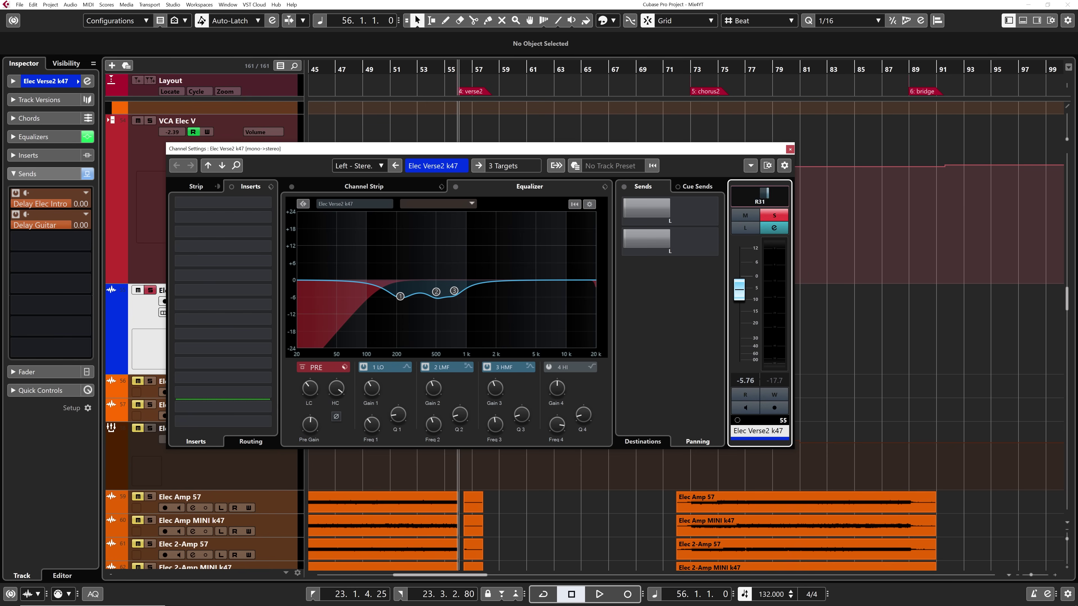
{"action": "left_click_drag", "start_coordinate": [729, 198], "coordinate": [760, 197]}
{"action": "left_click_drag", "start_coordinate": [774, 196], "coordinate": [742, 201]}
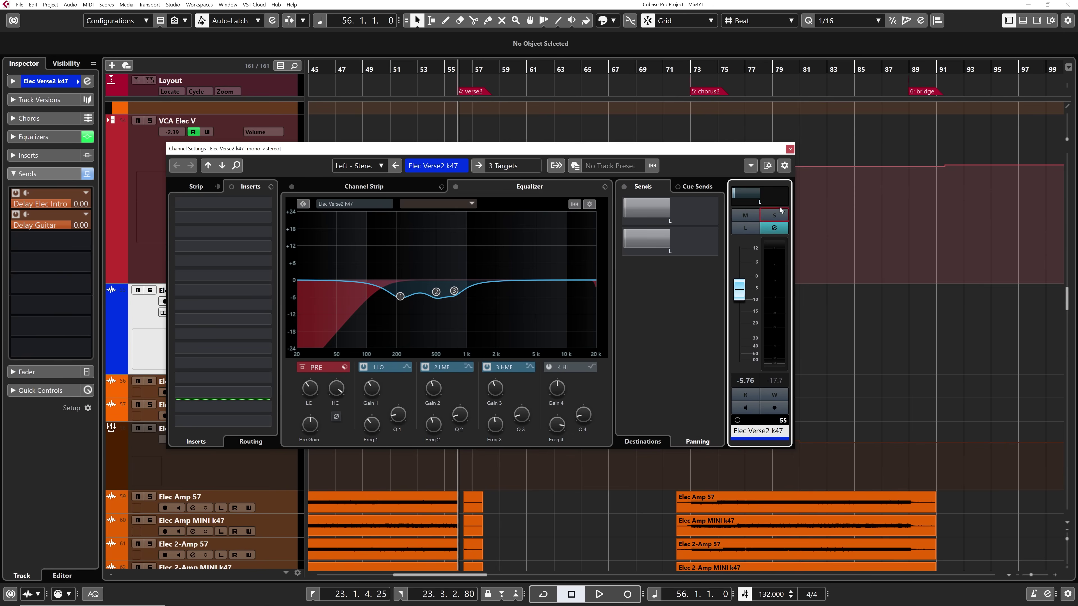
{"action": "left_click", "coordinate": [788, 165]}
Find the stereo Serum_x64 01 (R)-01 track with events starting at chorus1 and open its channel settings.
{"action": "scroll", "coordinate": [347, 342], "scroll_direction": "down", "scroll_amount": 10}
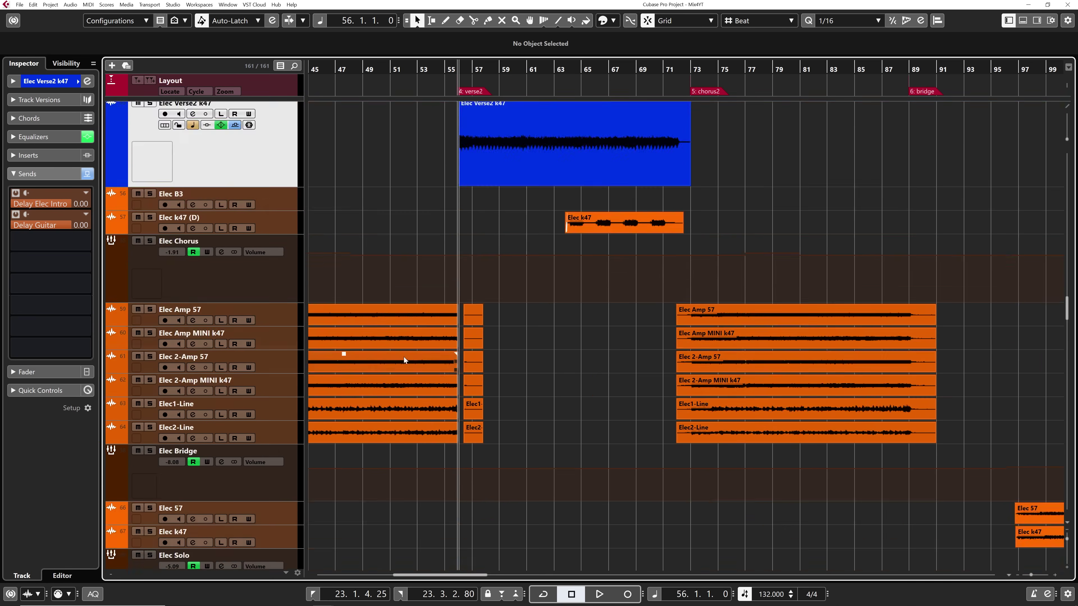
{"action": "scroll", "coordinate": [479, 375], "scroll_direction": "down", "scroll_amount": 3, "text": "ctrl"}
{"action": "scroll", "coordinate": [464, 380], "scroll_direction": "down", "scroll_amount": 5}
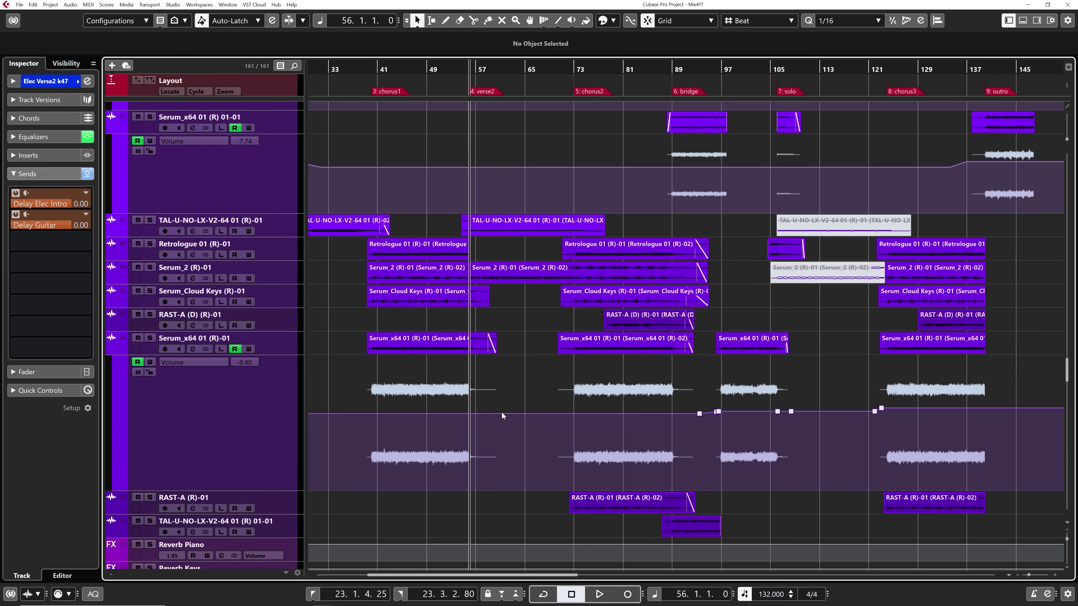
{"action": "left_click", "coordinate": [386, 350]}
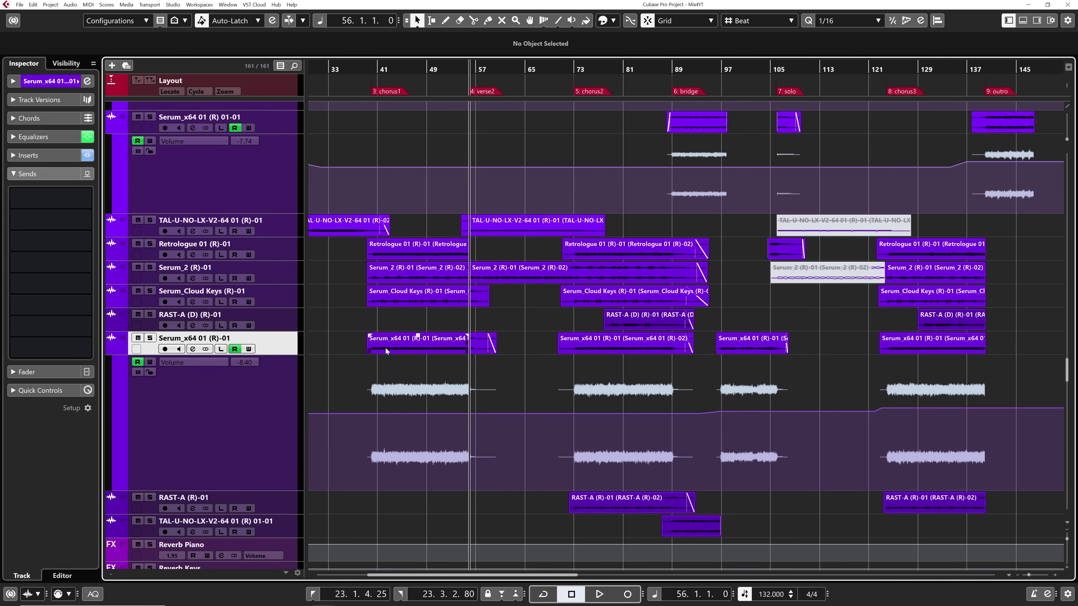
{"action": "left_click", "coordinate": [87, 80]}
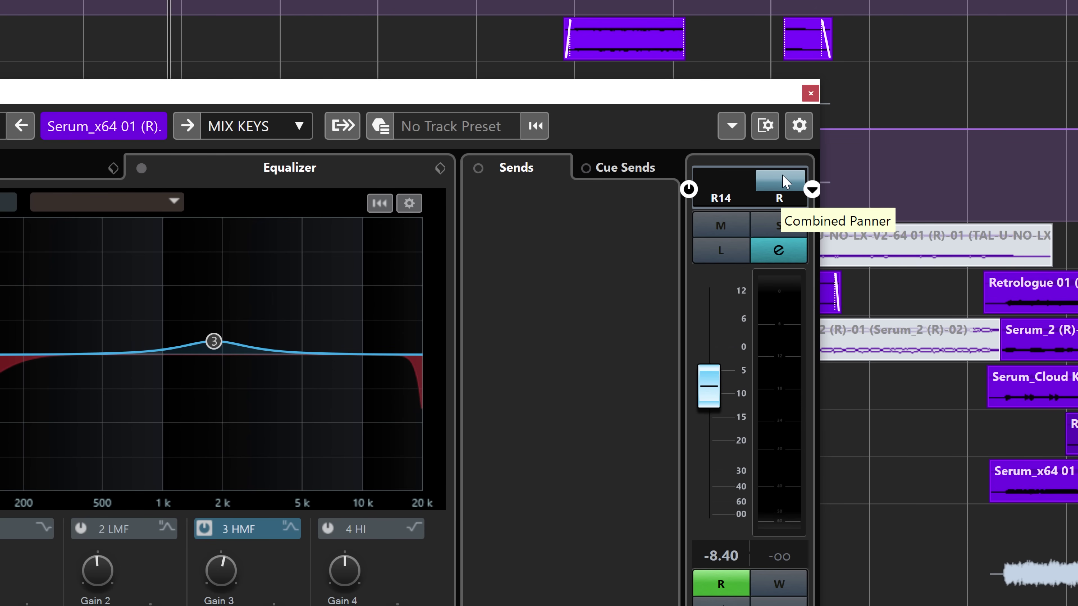
Try the combined panner of Serum_x64 01 (R)-01 and switch the channel to the Stereo Balance Panner.
{"action": "mouse_move", "coordinate": [752, 174]}
{"action": "left_mouse_down"}
{"action": "mouse_move", "coordinate": [765, 190]}
{"action": "mouse_move", "coordinate": [589, 182]}
{"action": "mouse_move", "coordinate": [809, 182]}
{"action": "mouse_move", "coordinate": [705, 174]}
{"action": "mouse_move", "coordinate": [760, 178]}
{"action": "left_mouse_up"}
{"action": "mouse_move", "coordinate": [811, 193]}
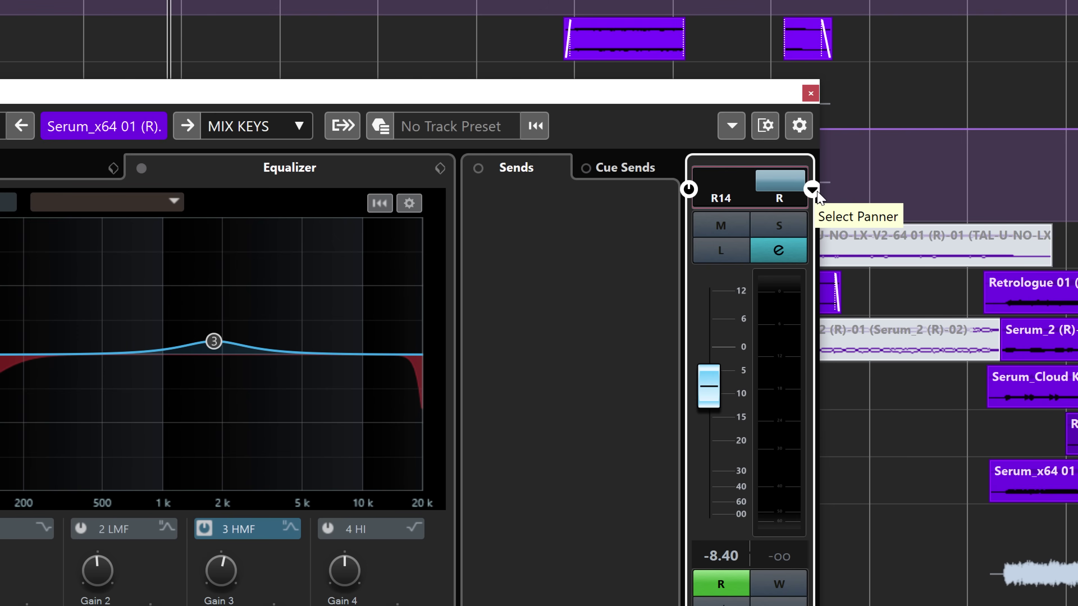
{"action": "left_click", "coordinate": [816, 196]}
{"action": "left_click", "coordinate": [758, 198]}
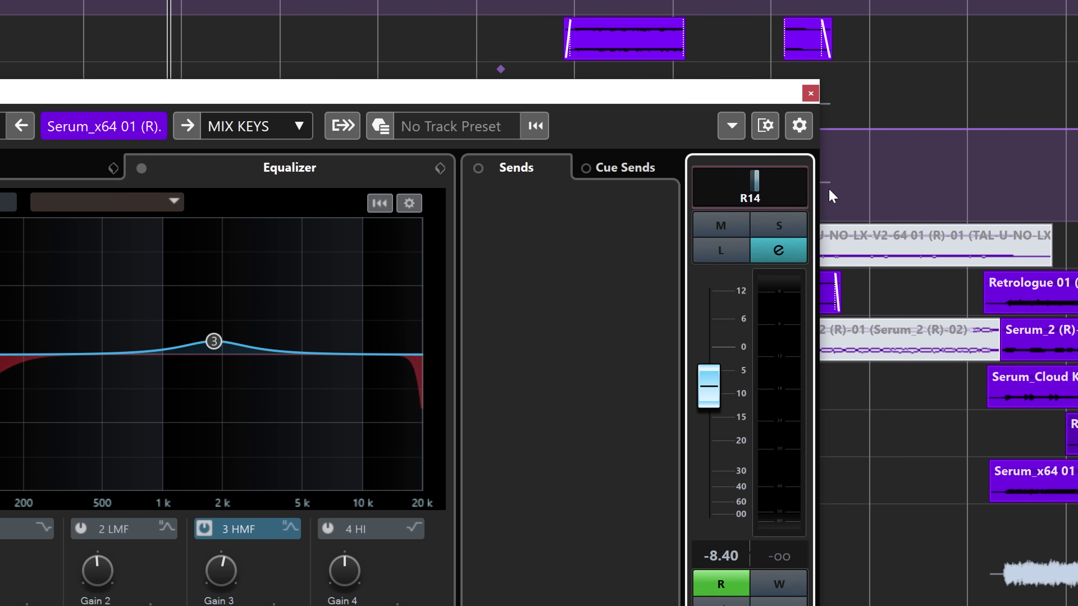
Switch Serum_x64 01 (R)-01 to the Stereo Combined Panner and narrow its range to R14 and R38.
{"action": "left_click", "coordinate": [812, 191]}
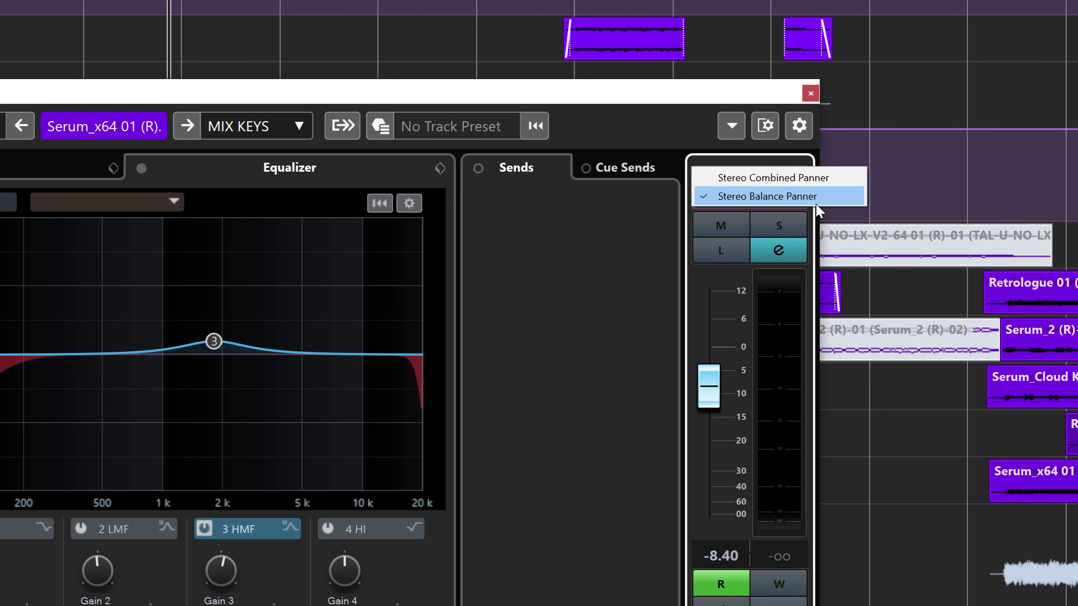
{"action": "left_click", "coordinate": [808, 179]}
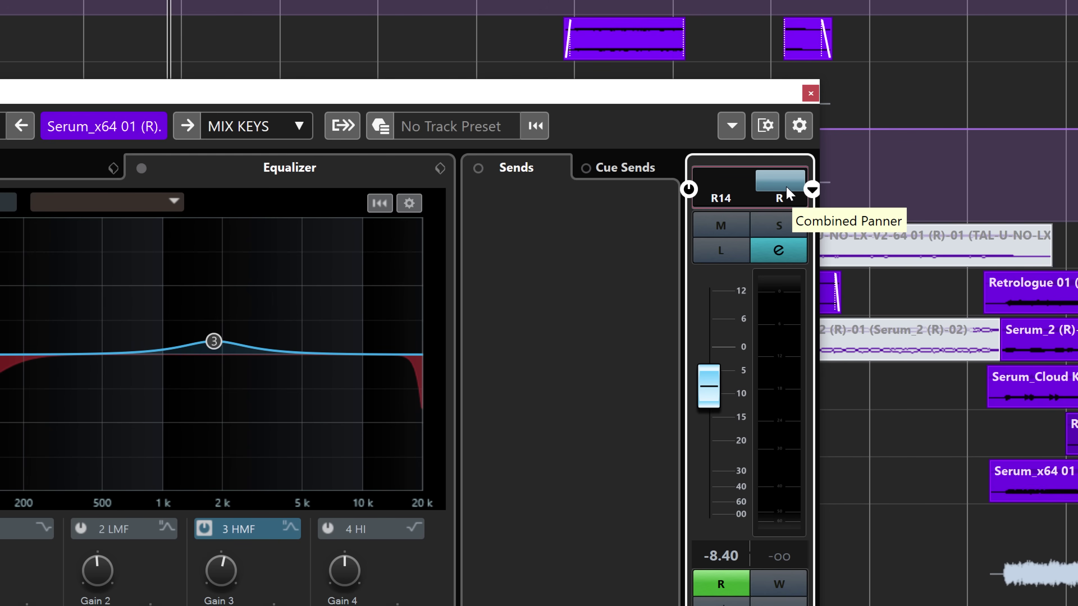
{"action": "left_click_drag", "start_coordinate": [785, 185], "coordinate": [762, 196]}
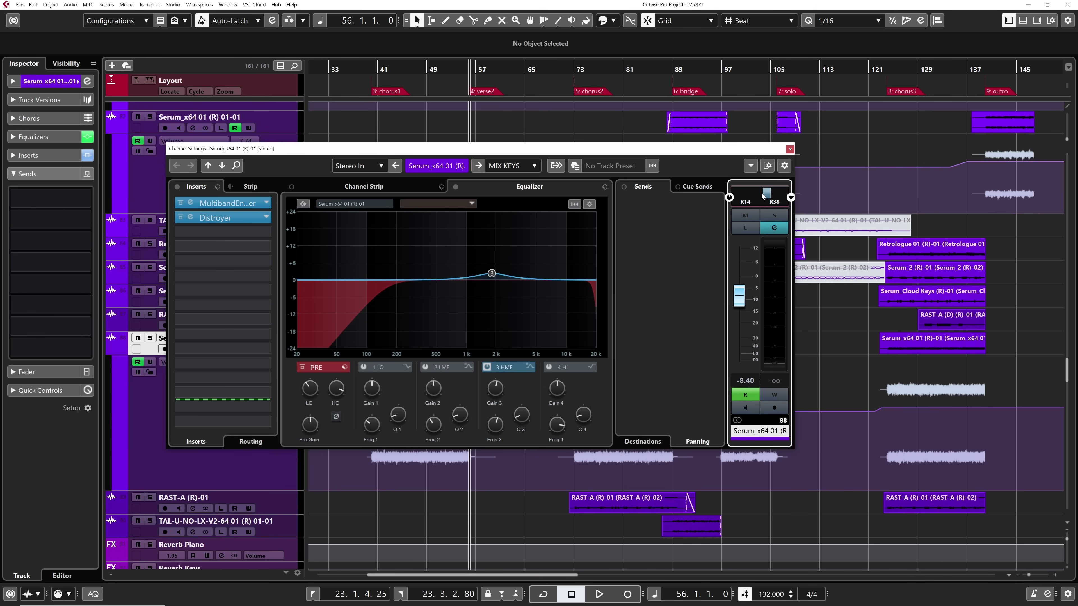
Select the Stereo Balance Panner, turn off automation reading for Serum_x64 01 (R)-01 and pan the channel hard left.
{"action": "left_click", "coordinate": [789, 199]}
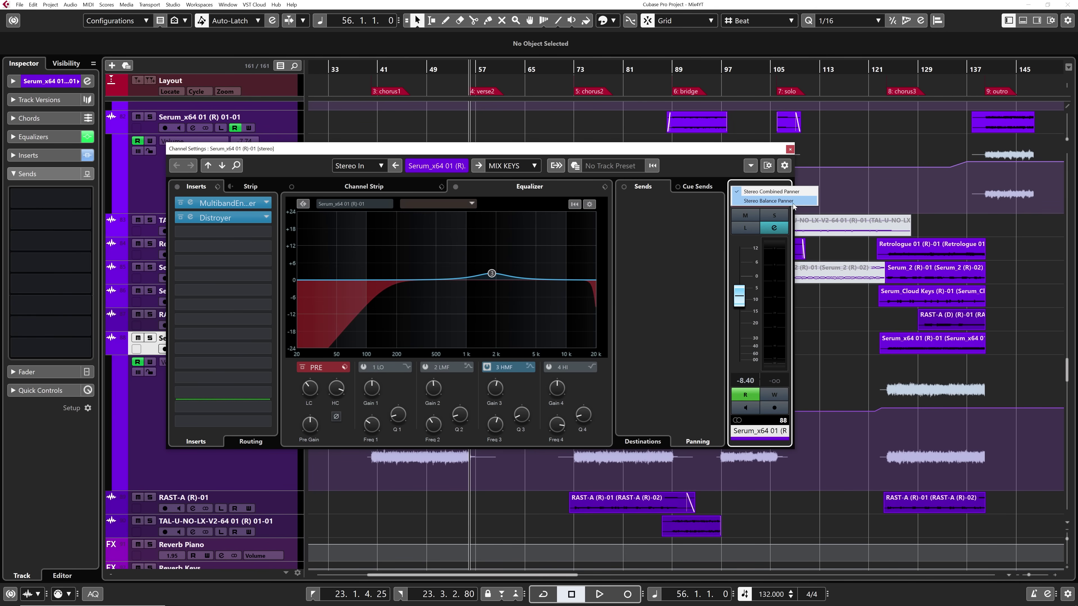
{"action": "left_click", "coordinate": [785, 202]}
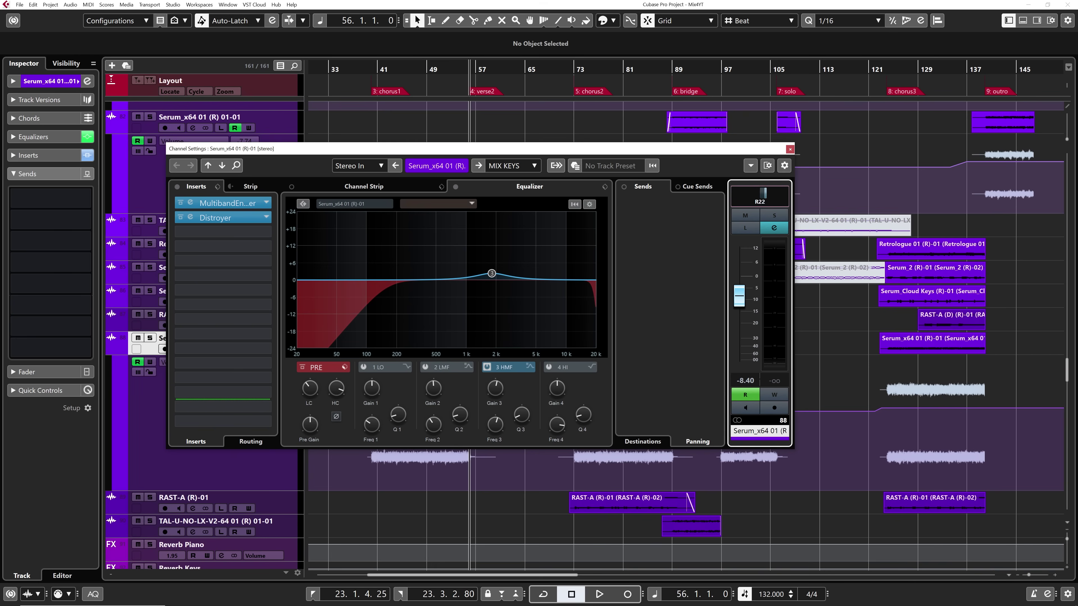
{"action": "left_click", "coordinate": [745, 394]}
{"action": "left_click_drag", "start_coordinate": [763, 196], "coordinate": [729, 194]}
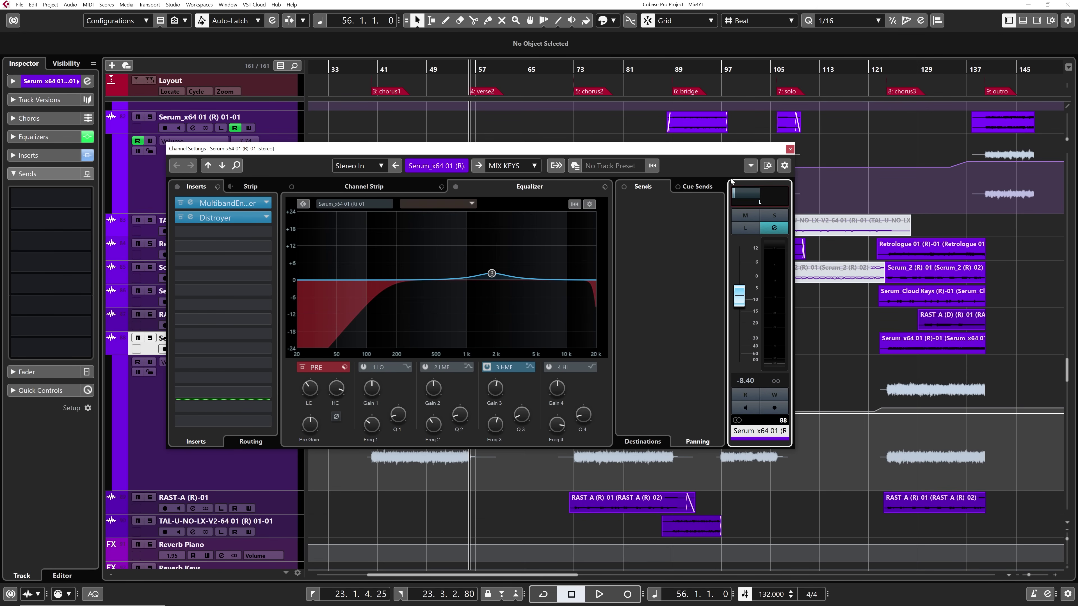
Switch Serum_x64 01 (R)-01 to the Stereo Combined Panner and adjust its range to L48 and R48.
{"action": "right_click", "coordinate": [787, 200]}
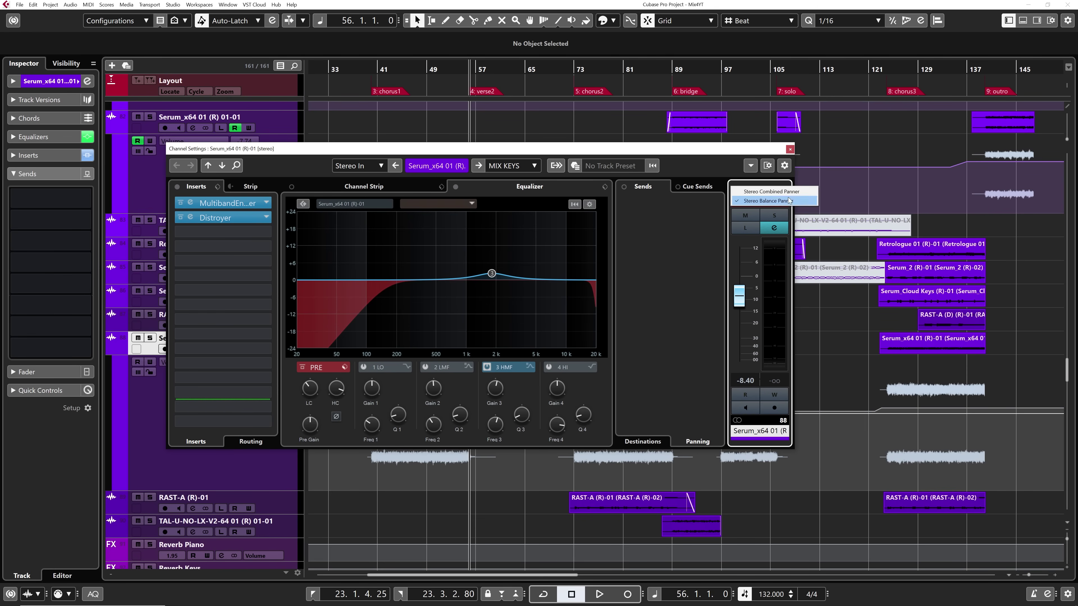
{"action": "left_click", "coordinate": [766, 192]}
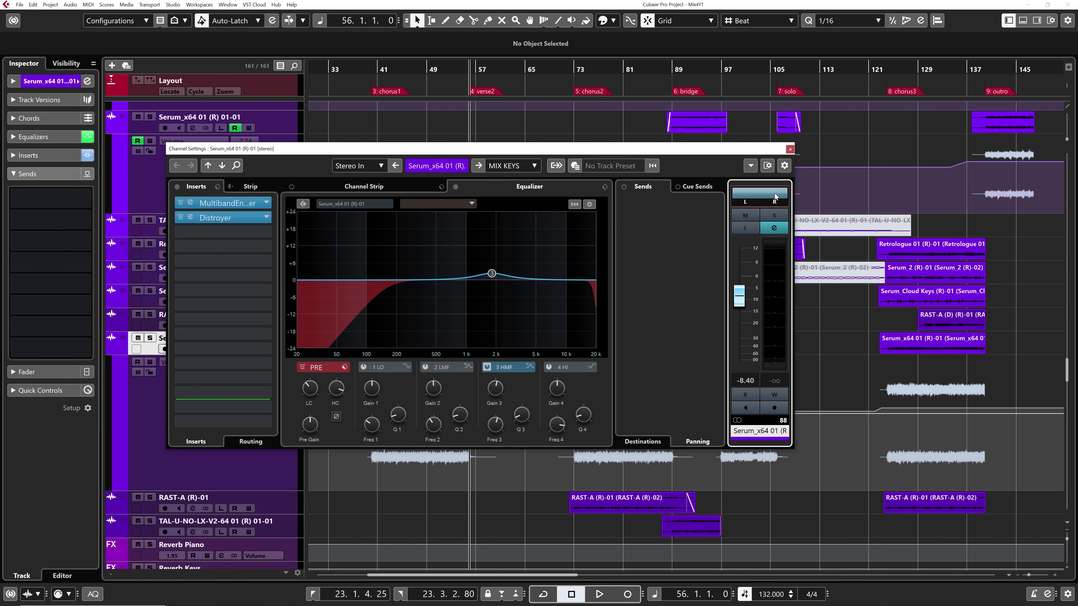
{"action": "left_click_drag", "start_coordinate": [759, 195], "coordinate": [758, 191]}
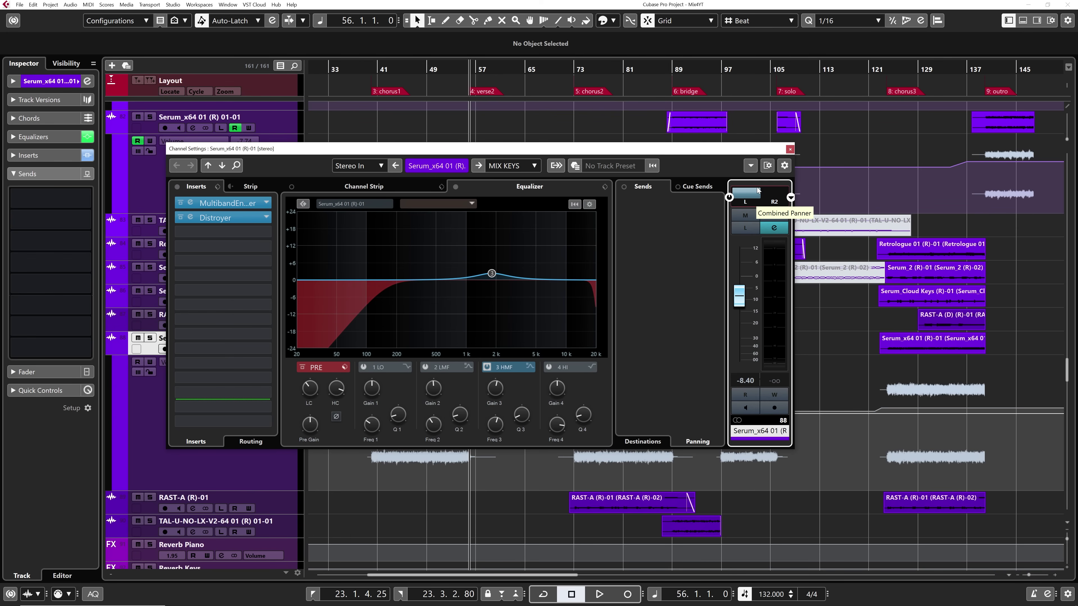
{"action": "left_click_drag", "start_coordinate": [758, 190], "coordinate": [747, 190]}
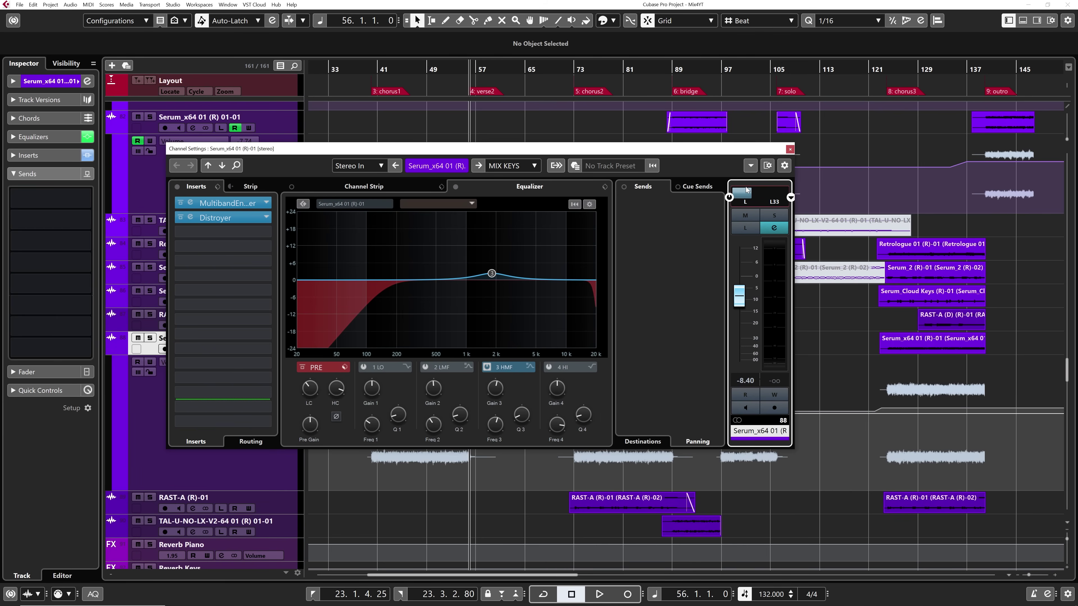
{"action": "left_click_drag", "start_coordinate": [750, 192], "coordinate": [746, 198]}
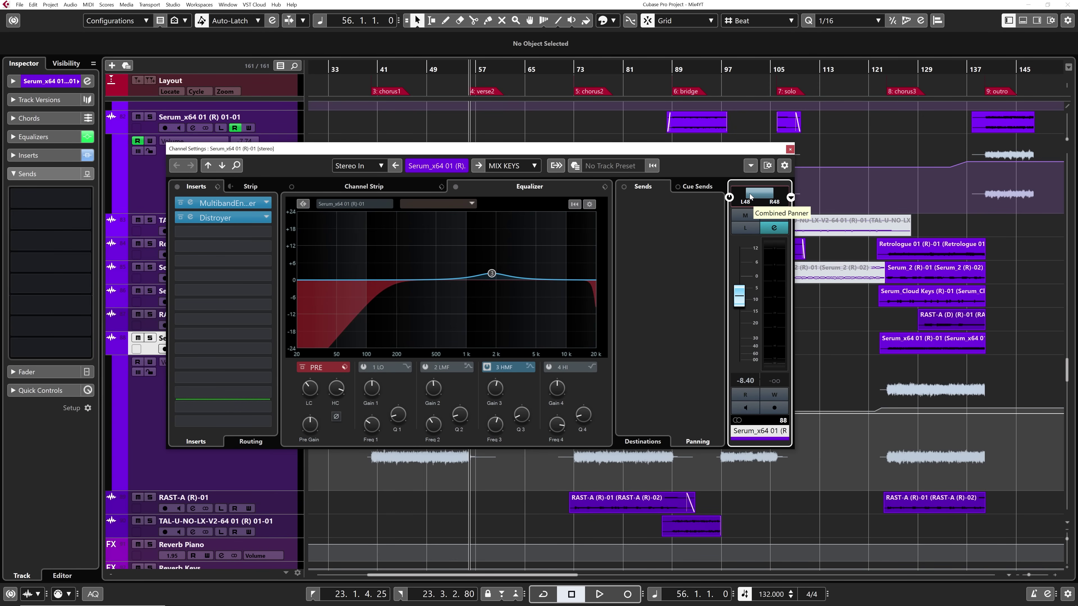
Readjust the combined panner's range on Serum_x64 01 (R)-01 to L48 and R65.
{"action": "left_click_drag", "start_coordinate": [750, 197], "coordinate": [759, 197]}
{"action": "left_click_drag", "start_coordinate": [748, 196], "coordinate": [771, 356]}
{"action": "left_click_drag", "start_coordinate": [763, 233], "coordinate": [761, 209]}
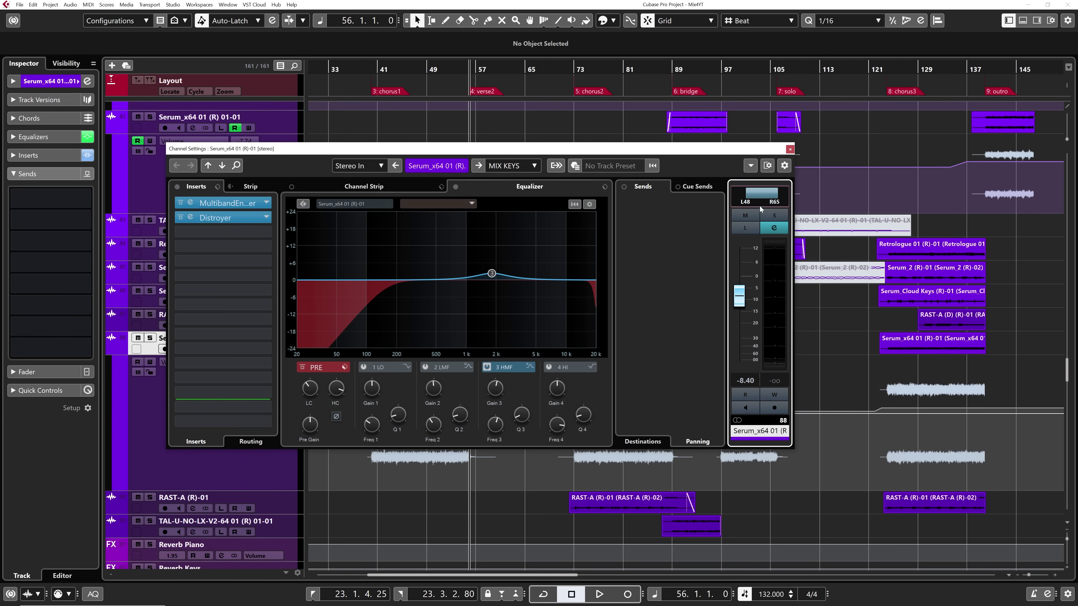
{"action": "left_click_drag", "start_coordinate": [756, 149], "coordinate": [758, 141]}
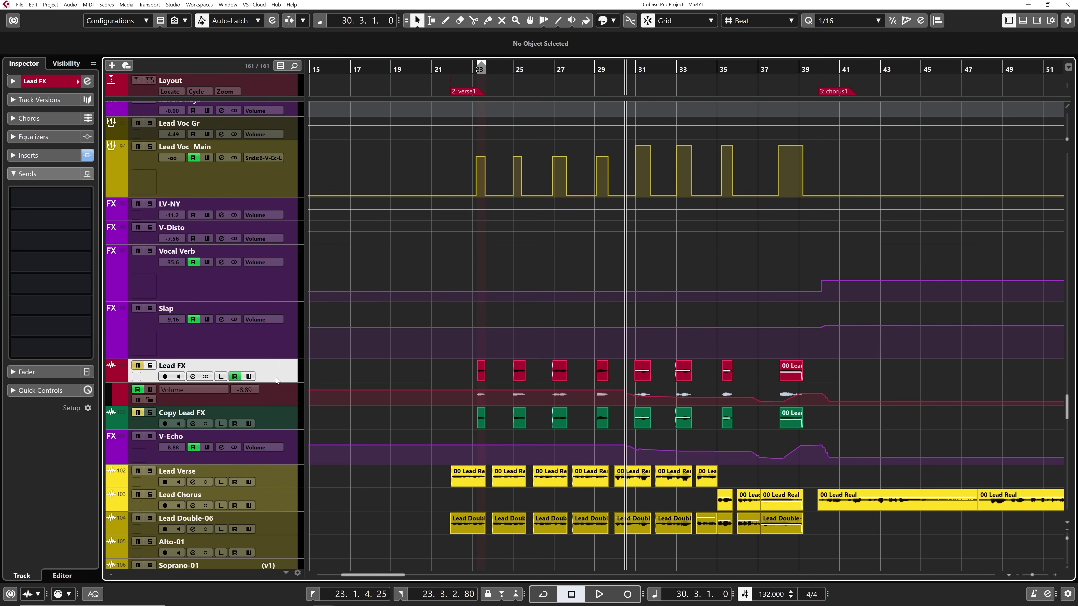
Select the Lead Voc Main track and play the vocals from 32.4.1, soloing the track during playback.
{"action": "left_click", "coordinate": [261, 179]}
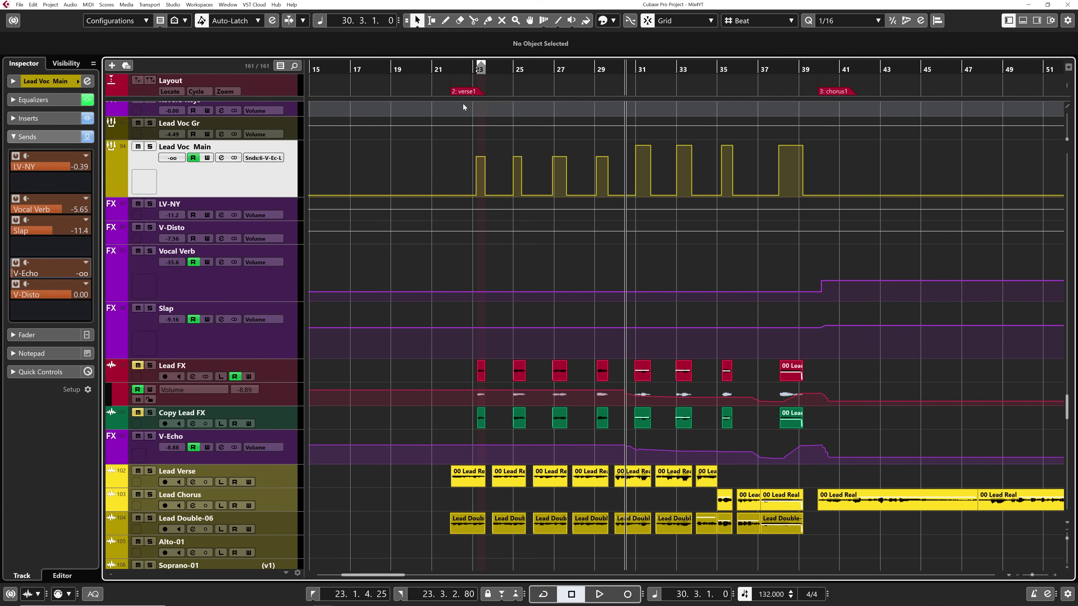
{"action": "left_click", "coordinate": [463, 74]}
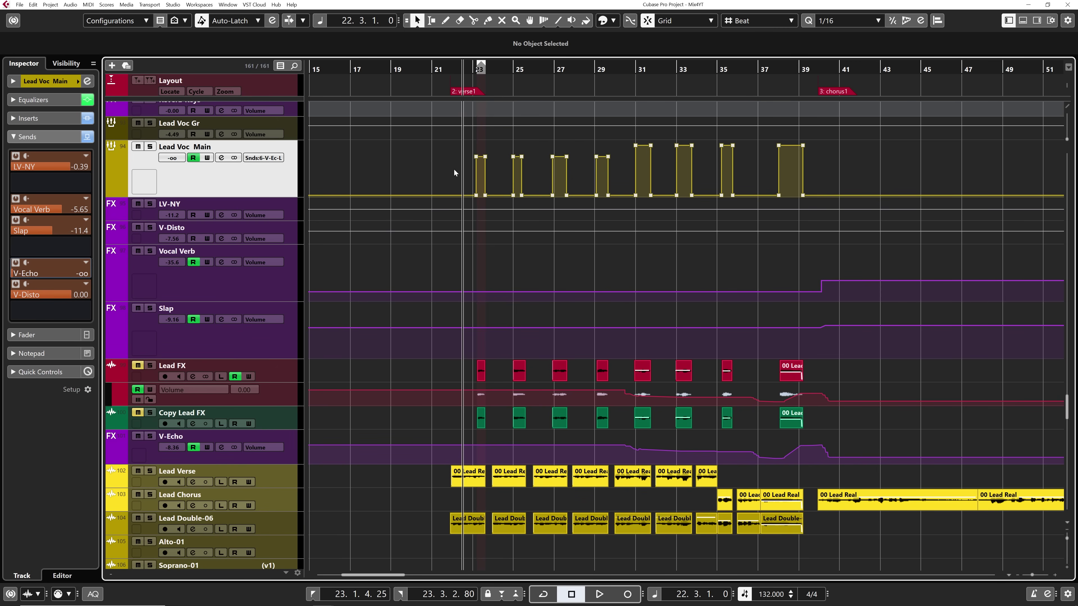
{"action": "left_click", "coordinate": [668, 70]}
{"action": "key", "text": "space"}
{"action": "scroll", "coordinate": [703, 164], "scroll_direction": "up", "scroll_amount": 3}
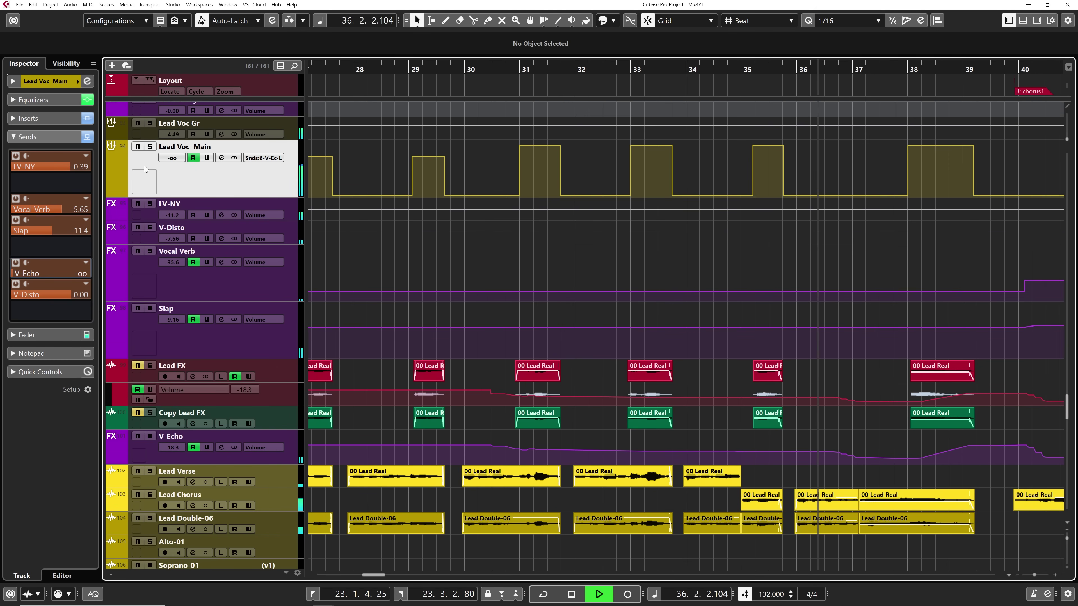
{"action": "left_click", "coordinate": [152, 148]}
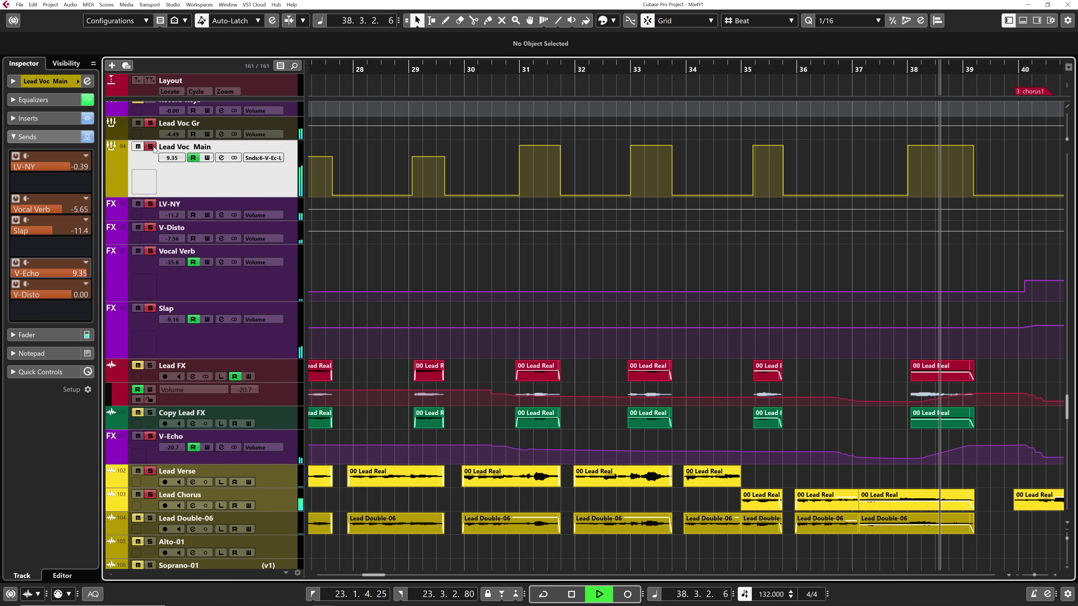
{"action": "key", "text": "space"}
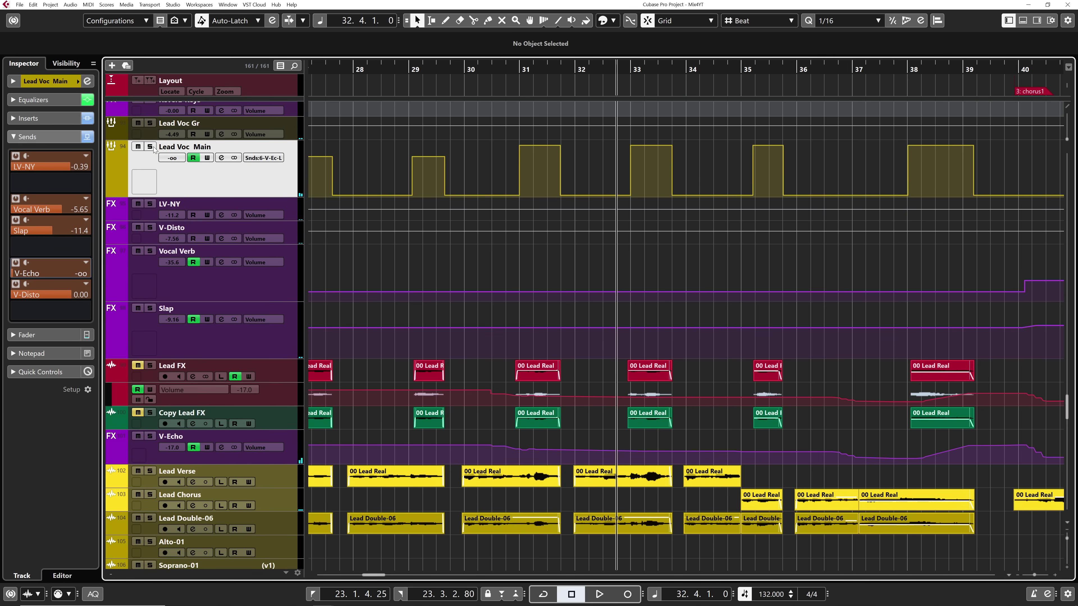
Compare the Lead FX track's vocal snippets with the V-Echo send automation on Lead Voc Main across verse1.
{"action": "scroll", "coordinate": [509, 181], "scroll_direction": "down", "scroll_amount": 3, "text": "ctrl"}
{"action": "scroll", "coordinate": [509, 182], "scroll_direction": "down", "scroll_amount": 1, "text": "ctrl"}
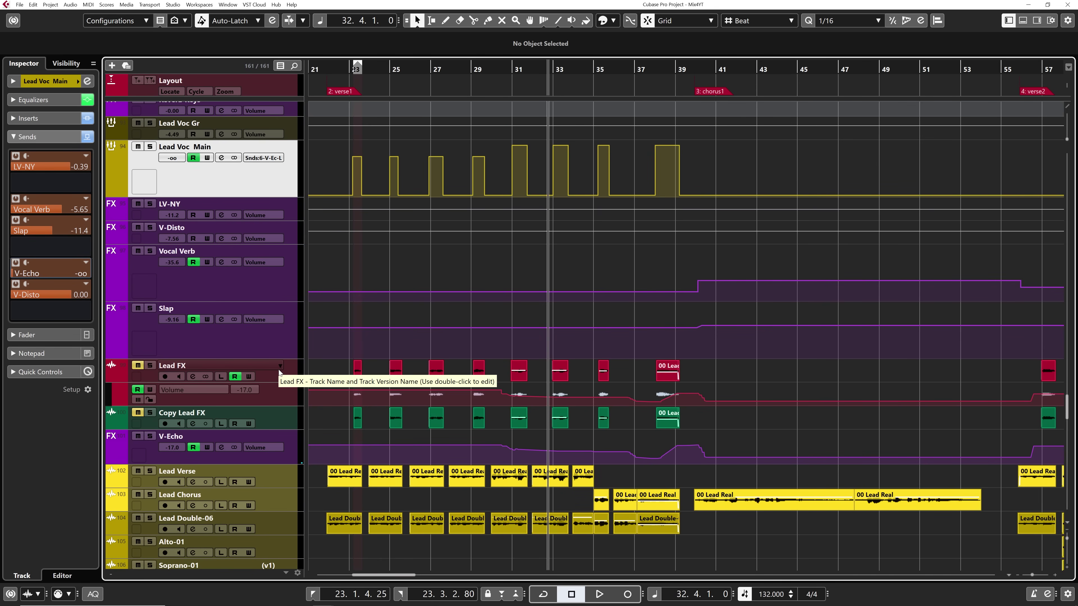
{"action": "left_click", "coordinate": [279, 373]}
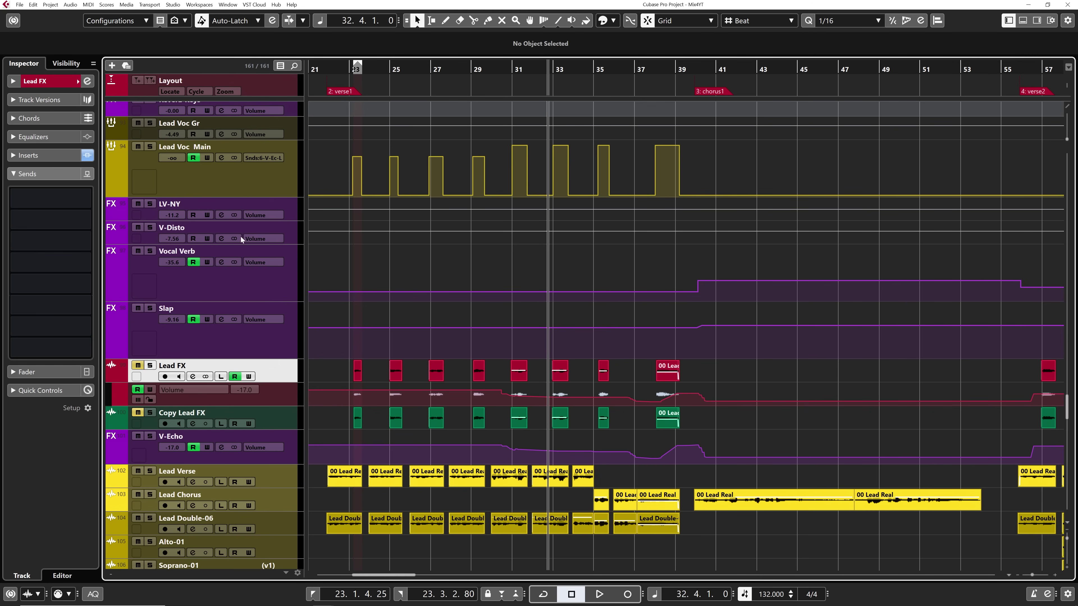
{"action": "left_click", "coordinate": [235, 191]}
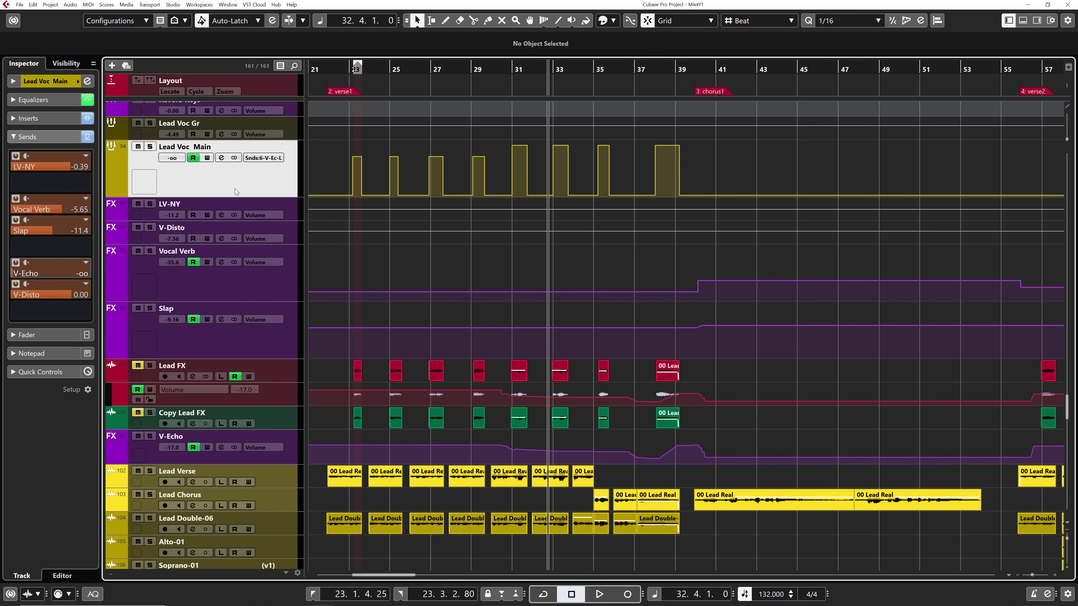
{"action": "left_click", "coordinate": [270, 378]}
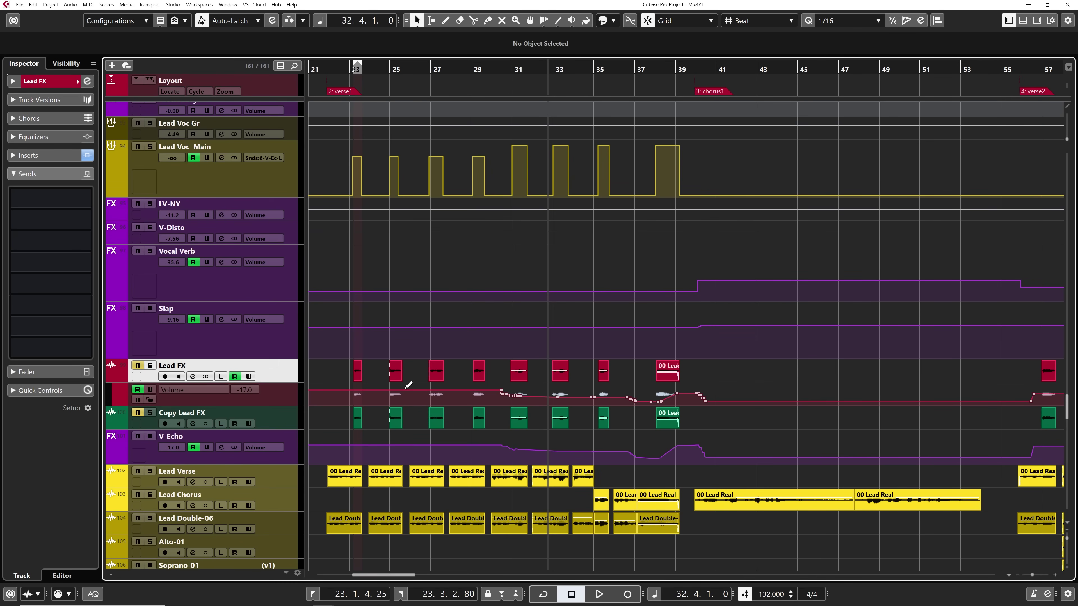
Inspect the Lead FX events near bars 31, 29 and 27, and return to the Lead Voc Main track.
{"action": "scroll", "coordinate": [351, 379], "scroll_direction": "up", "scroll_amount": 3}
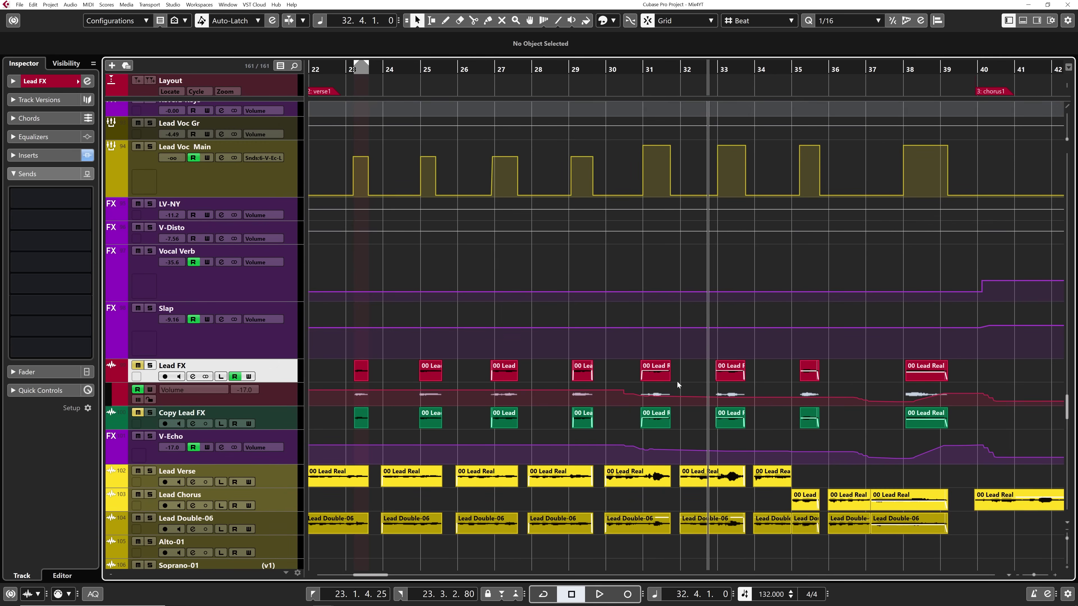
{"action": "left_click", "coordinate": [659, 377]}
{"action": "left_click", "coordinate": [587, 376]}
{"action": "left_click", "coordinate": [507, 373]}
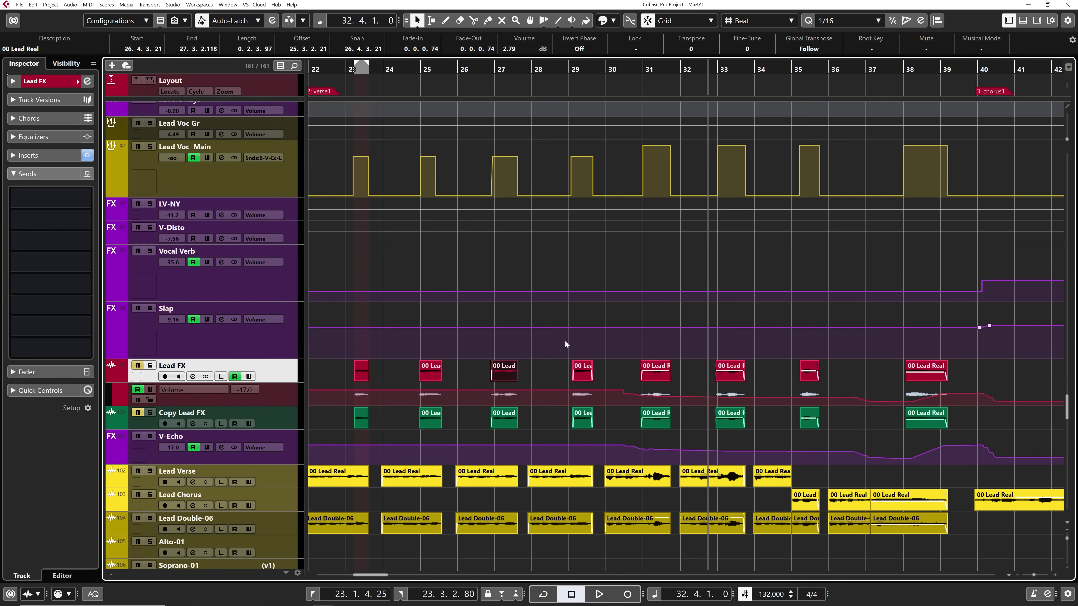
{"action": "left_click", "coordinate": [236, 190]}
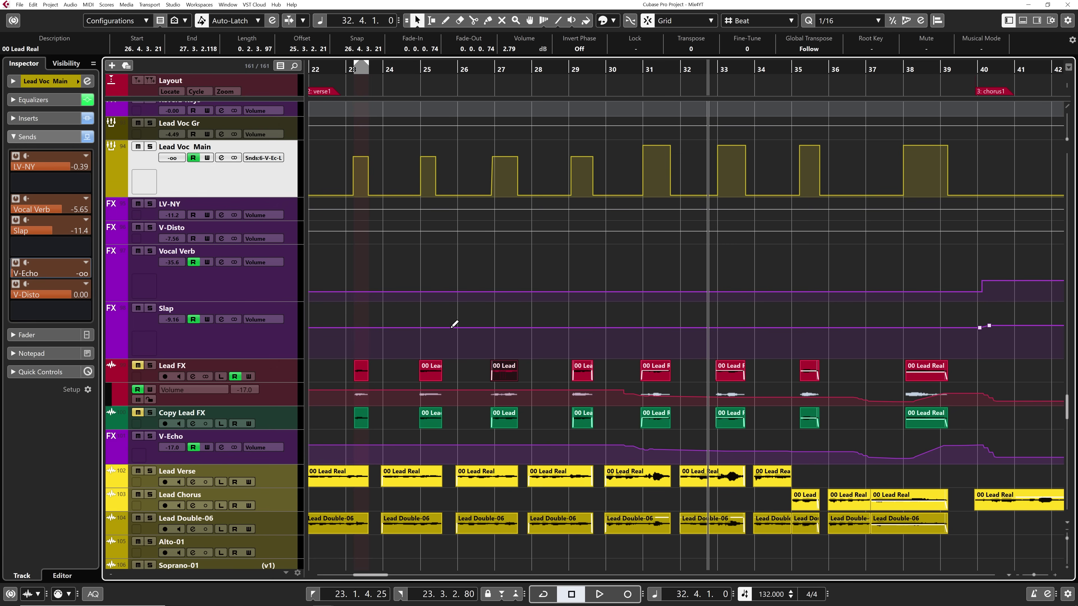